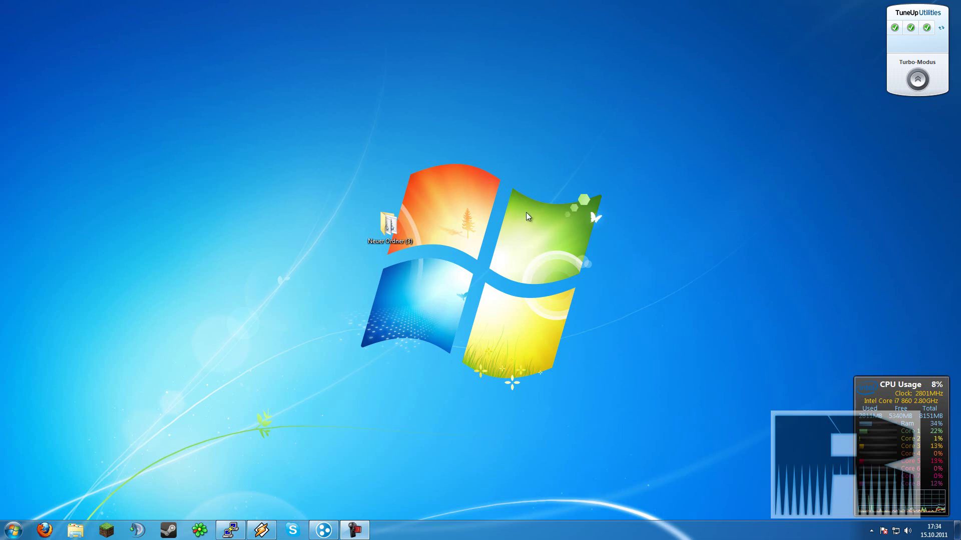
Open the Neuer Ordner (3) folder on the desktop, check the batch files inside, and close it
left_click_drag(408, 224, 468, 224)
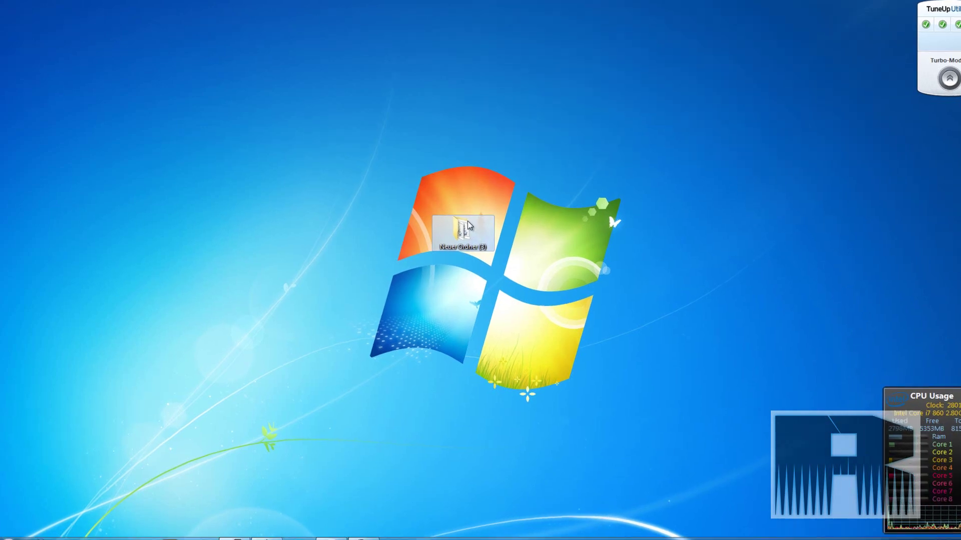
double_click(449, 225)
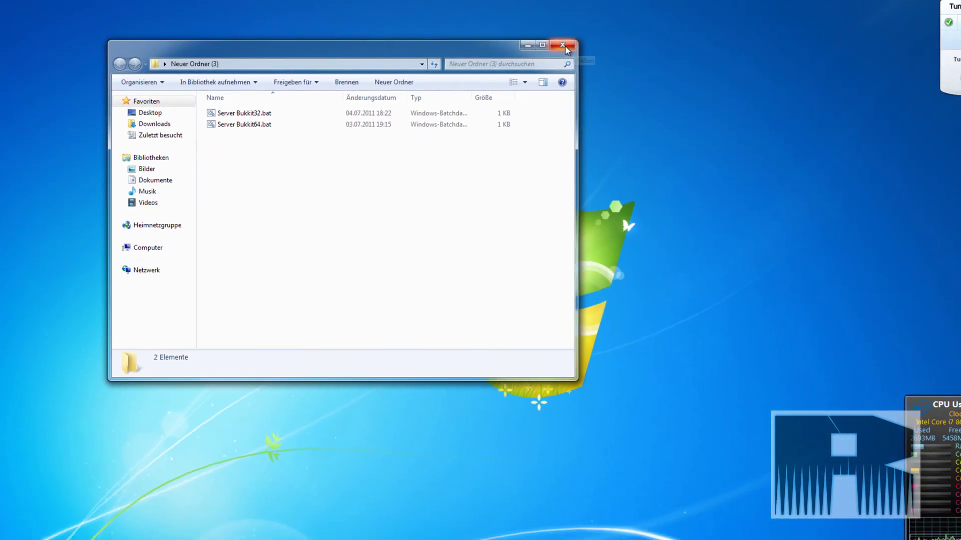
left_click(564, 46)
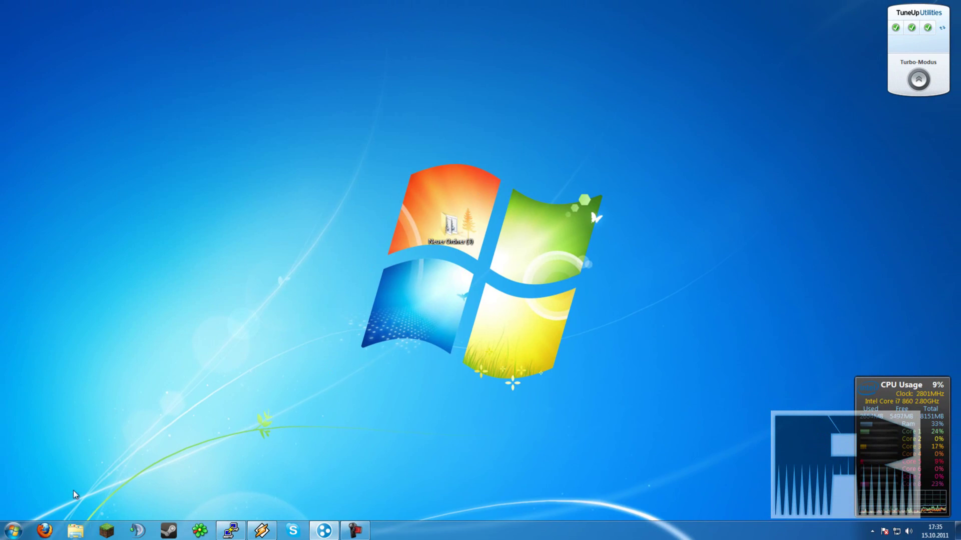
Open Firefox
left_click(45, 531)
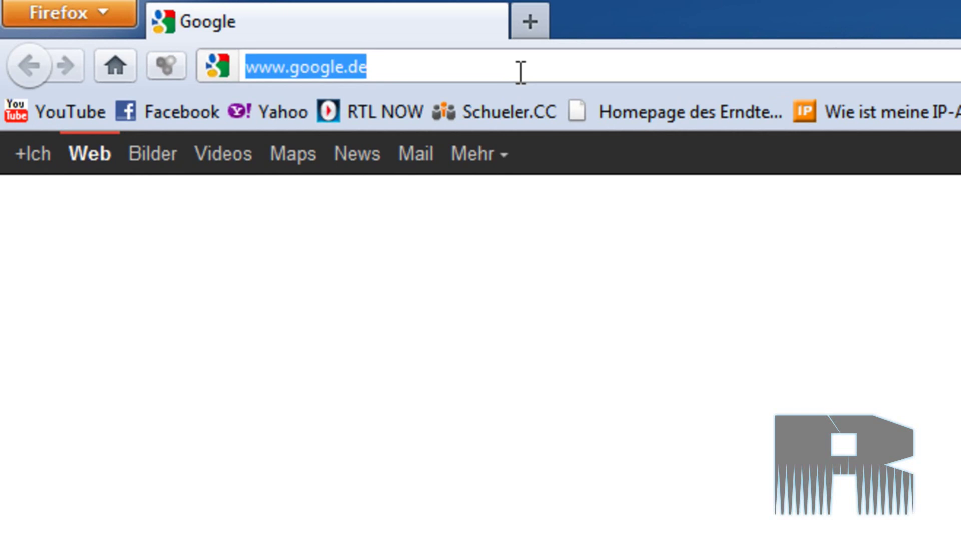
type("craft")
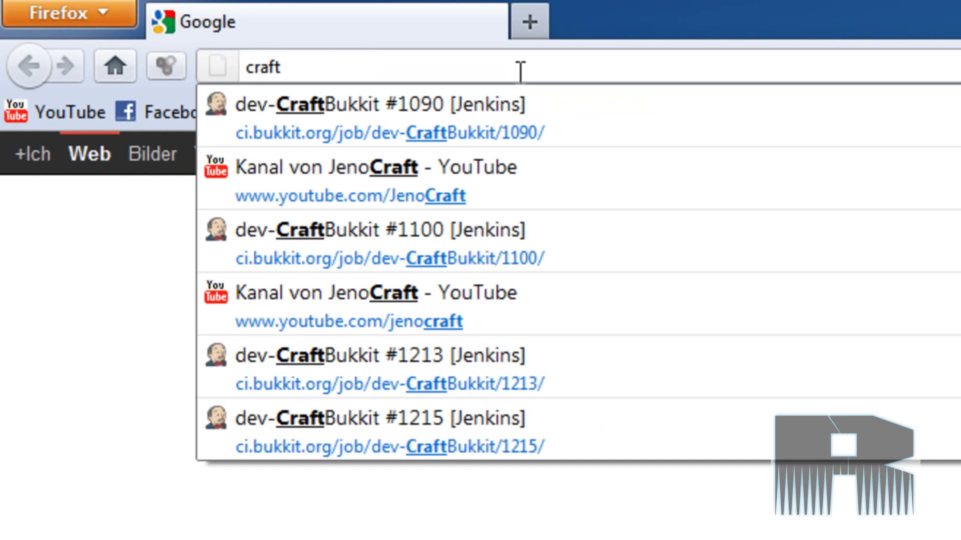
type("bukkit.org")
key("BackSpace")
key("BackSpace")
key("BackSpace")
key("BackSpace")
key("BackSpace")
key("BackSpace")
key("BackSpace")
key("BackSpace")
key("BackSpace")
key("BackSpace")
key("BackSpace")
key("BackSpace")
key("BackSpace")
key("BackSpace")
key("BackSpace")
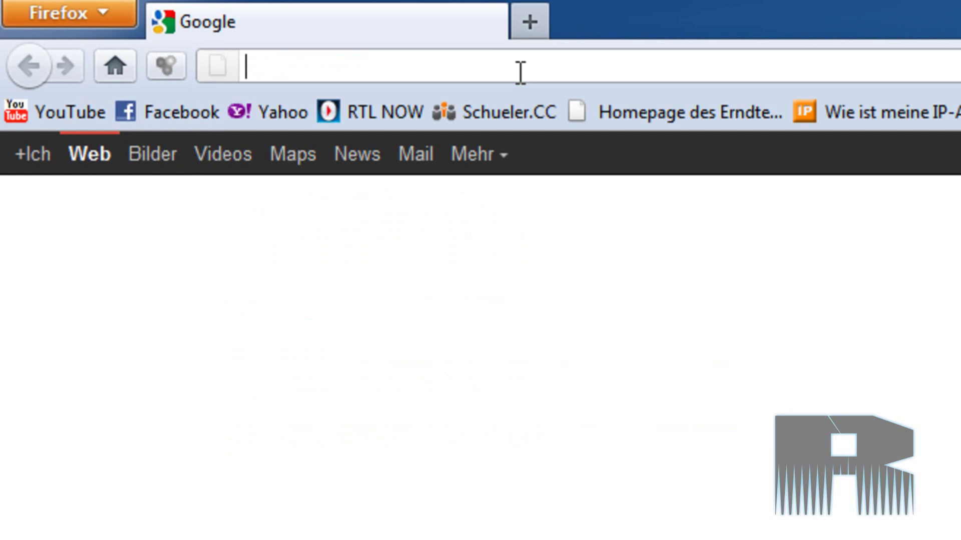
Search the address suggestions for "for" and open the Bukkit Forums site at bukkit.org
type("fo")
type("ur")
key("BackSpace")
key("BackSpace")
type("r")
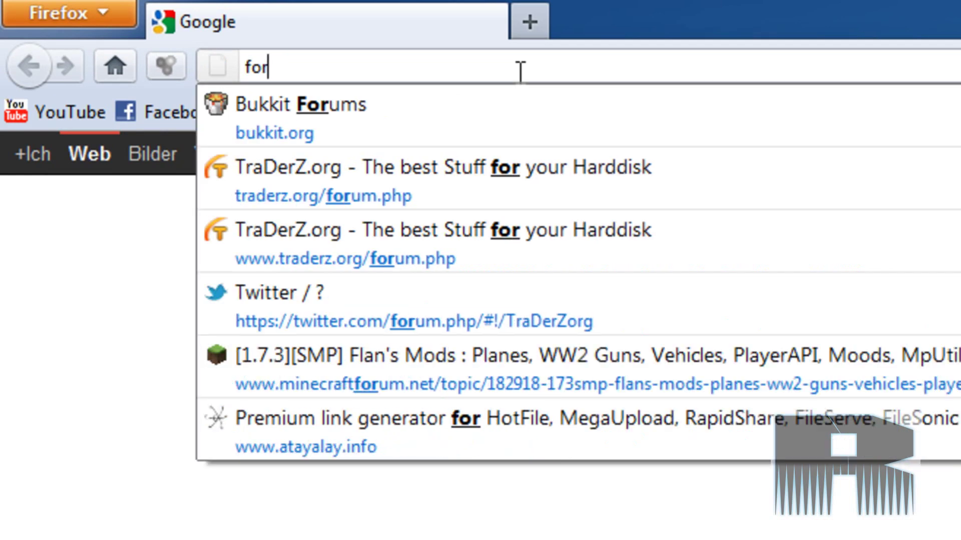
key("Down")
key("Return")
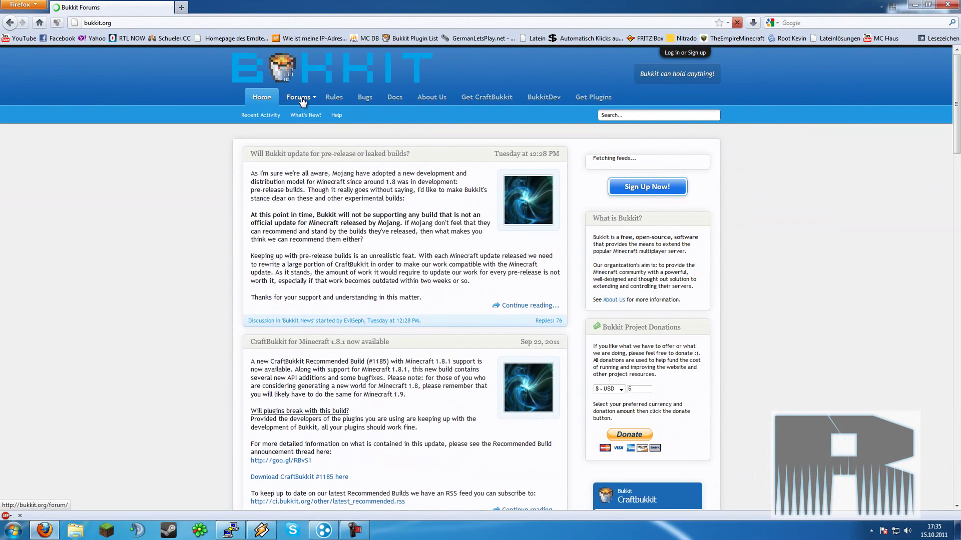
Go to the Bukkit forum overview and open the recommended build 1317 for Minecraft 1.8.1
left_click(300, 99)
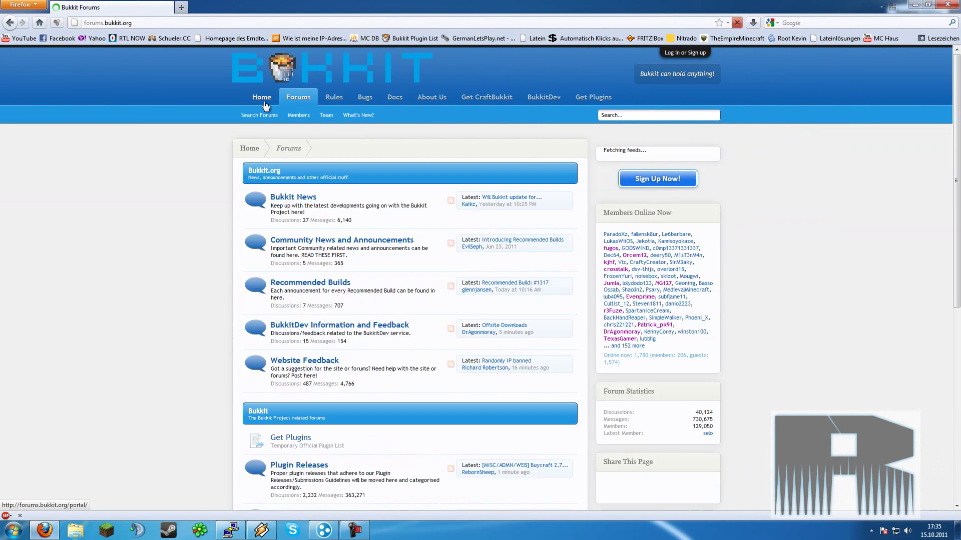
scroll(330, 380, "down", 10)
scroll(336, 313, "up", 10)
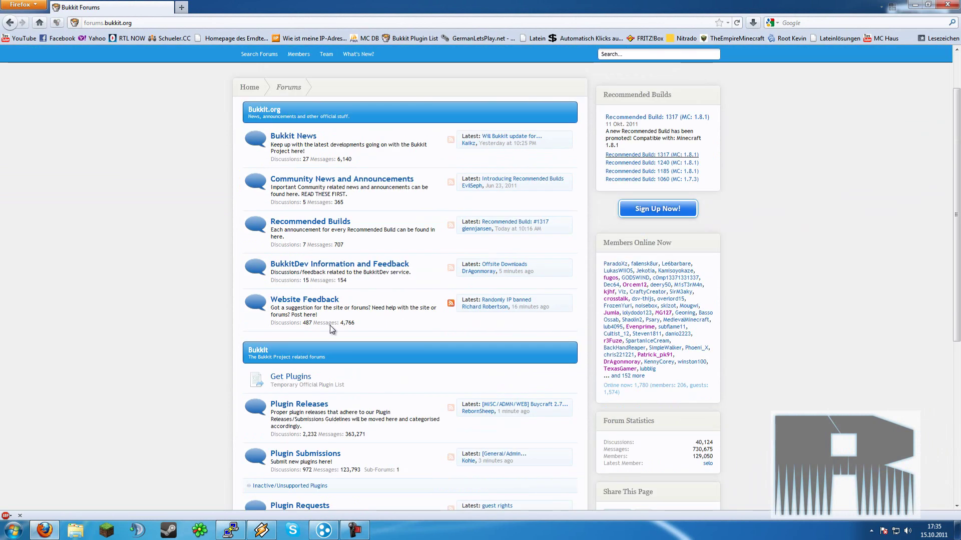
scroll(310, 200, "down", 8)
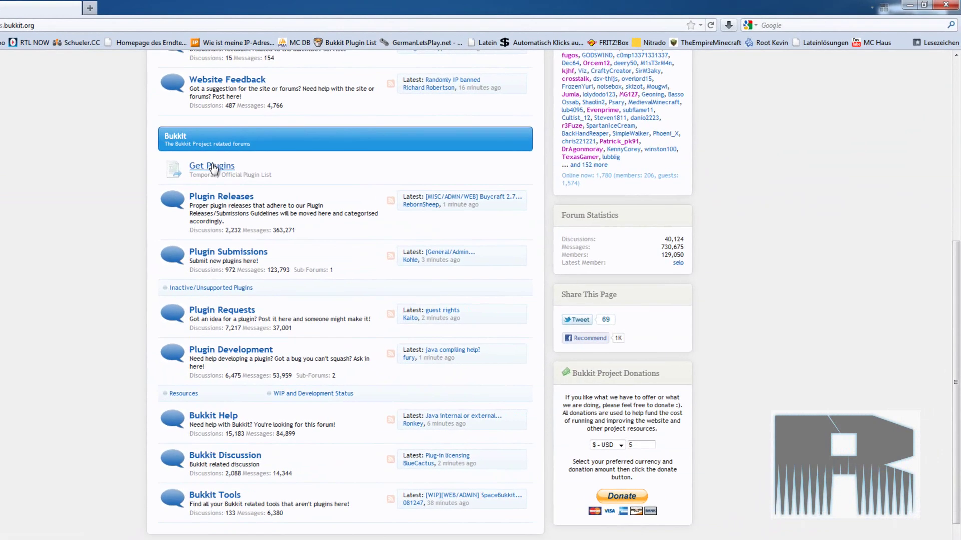
scroll(545, 126, "up", 5)
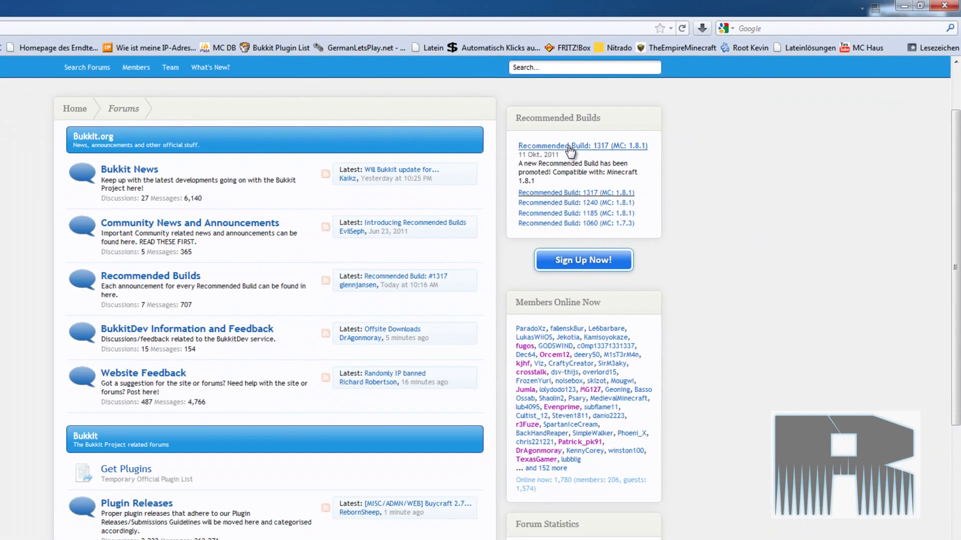
left_click(456, 222)
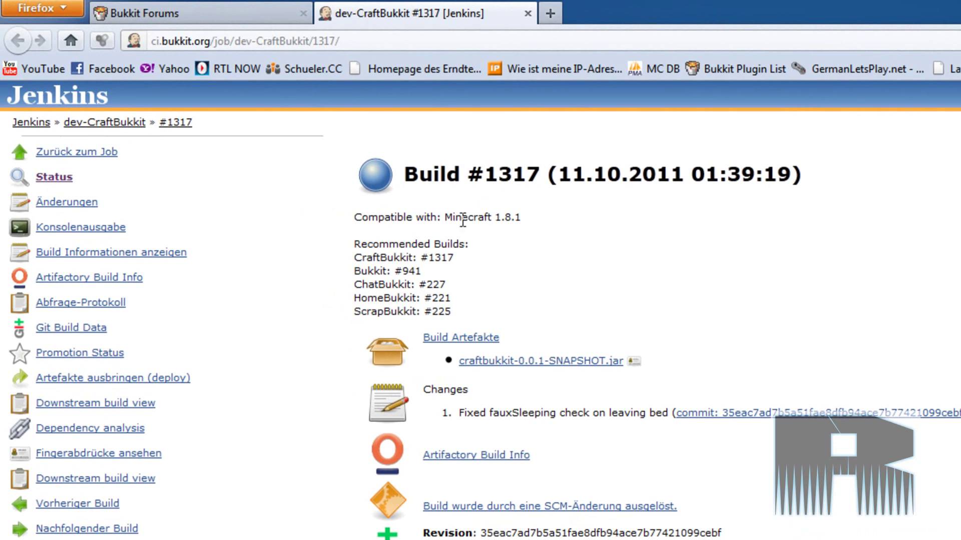
Advance through the following dev-CraftBukkit builds up to build 1321
left_click(94, 533)
left_click(97, 505)
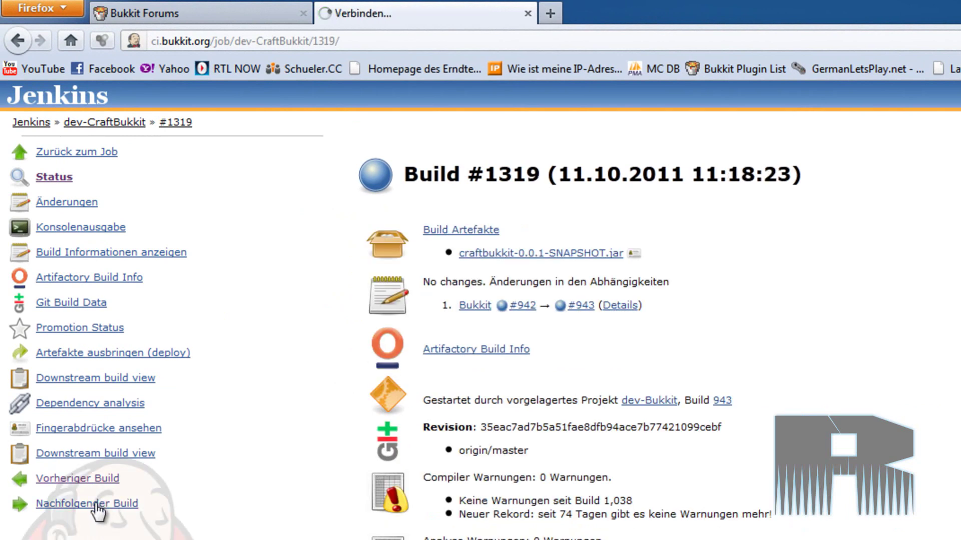
left_click(97, 505)
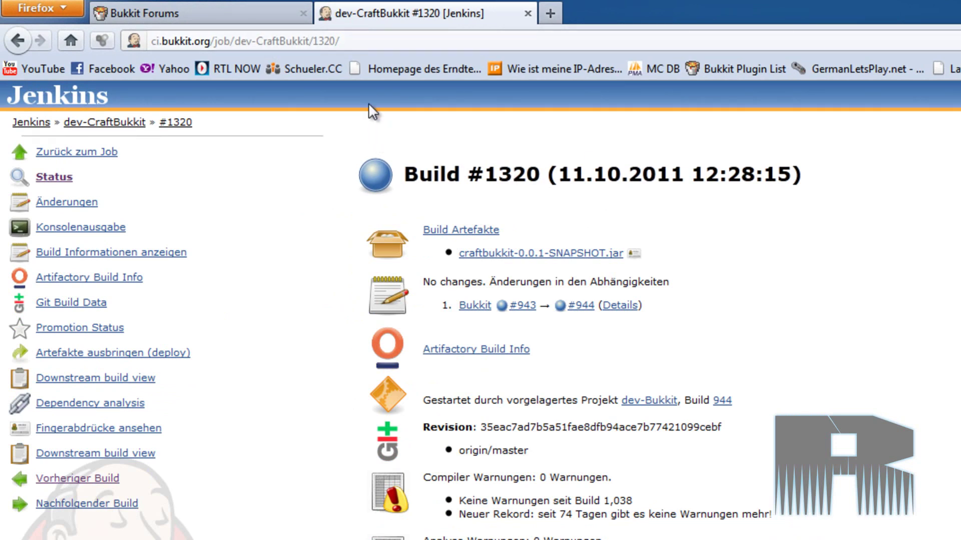
left_click(99, 514)
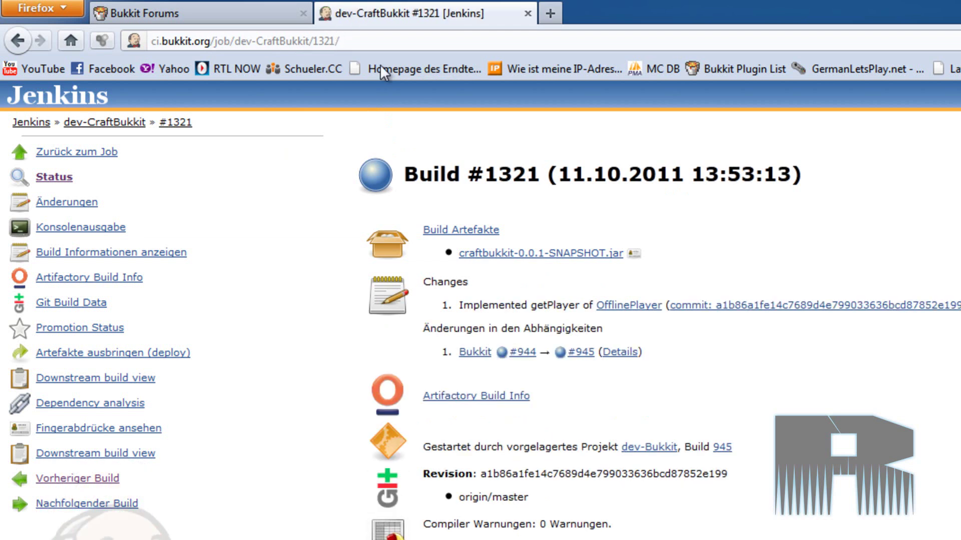
Change the build number in the page address to 1327 and load that build
left_click(333, 40)
double_click(333, 40)
left_click(331, 40)
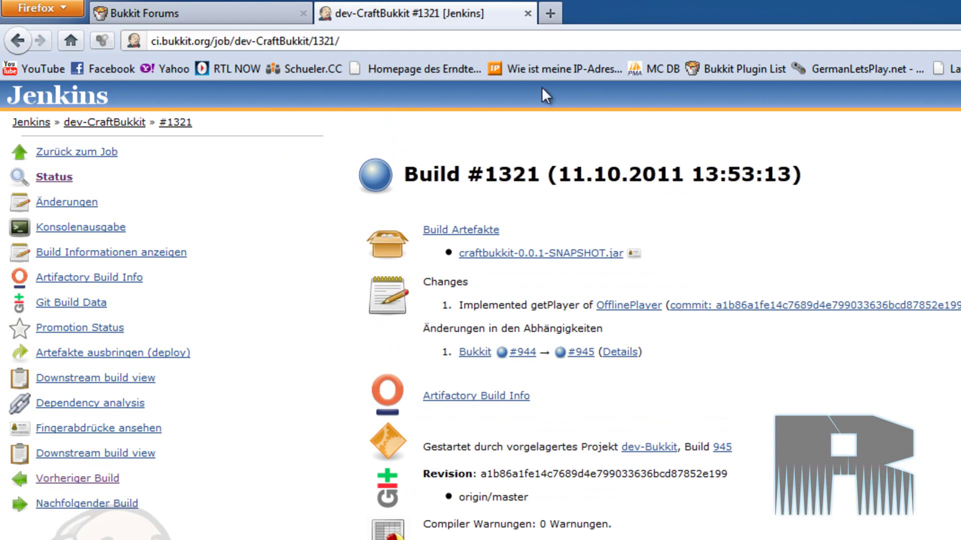
key("BackSpace")
type("7")
key("Return")
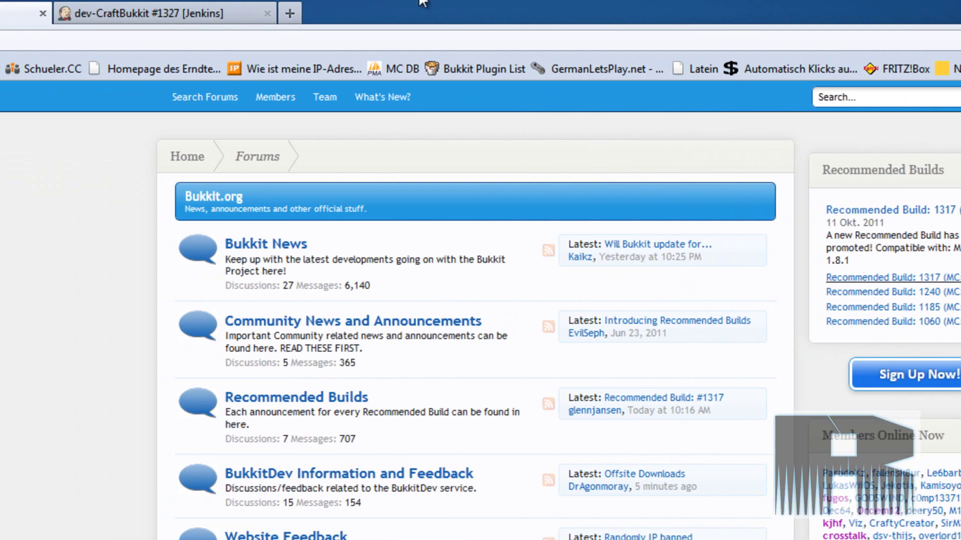
Return to the Jenkins page, load build 1330 by editing its address, and advance to build 1331
left_click(166, 13)
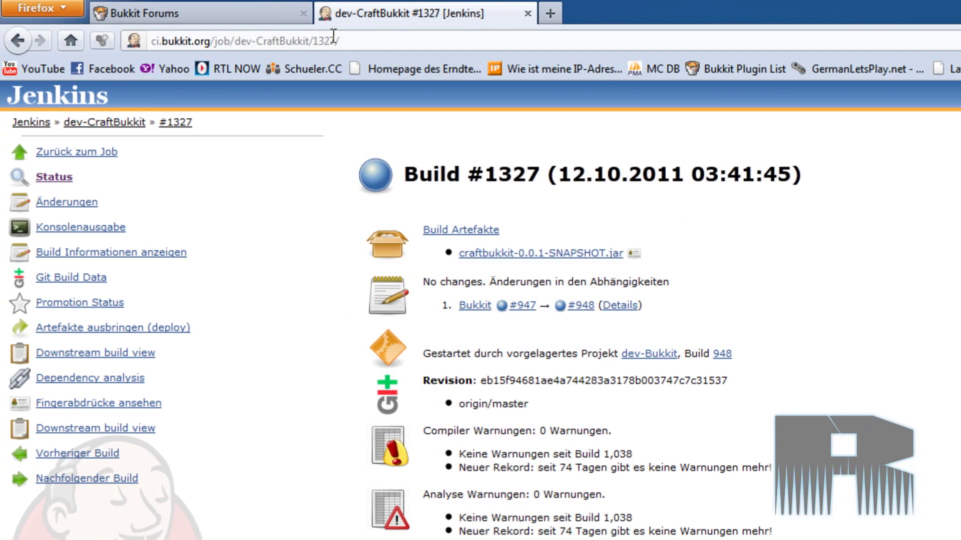
left_click(333, 40)
left_click(331, 40)
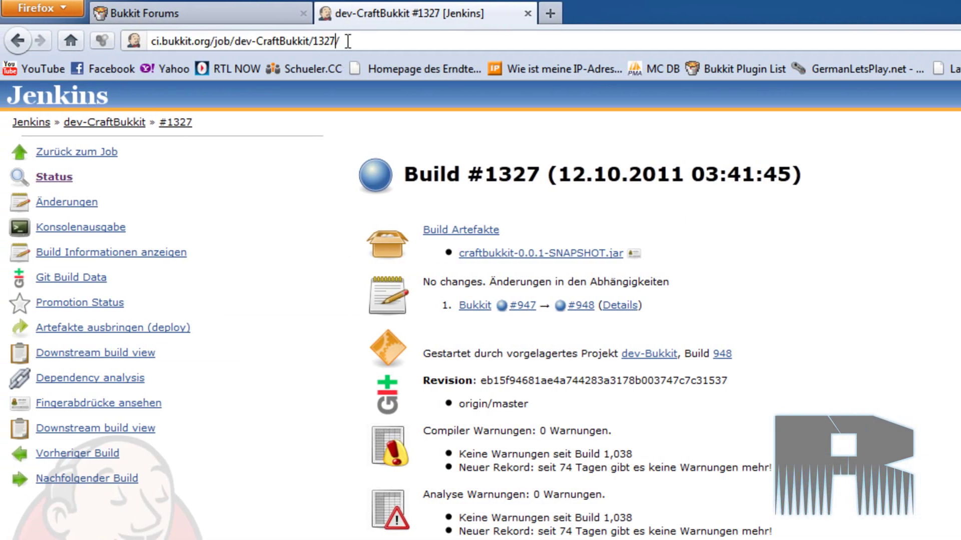
key("BackSpace")
type("20")
key("Return")
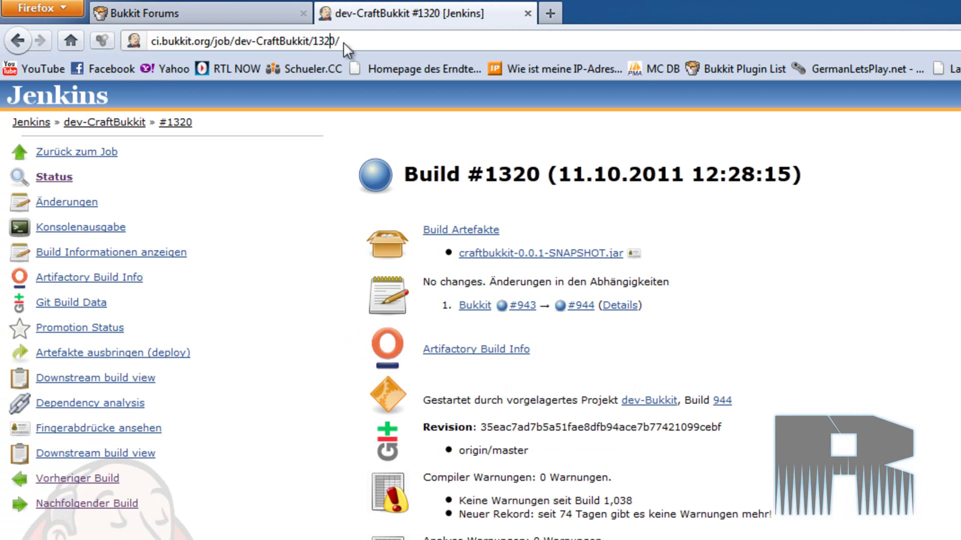
key("BackSpace")
type("3")
key("Return")
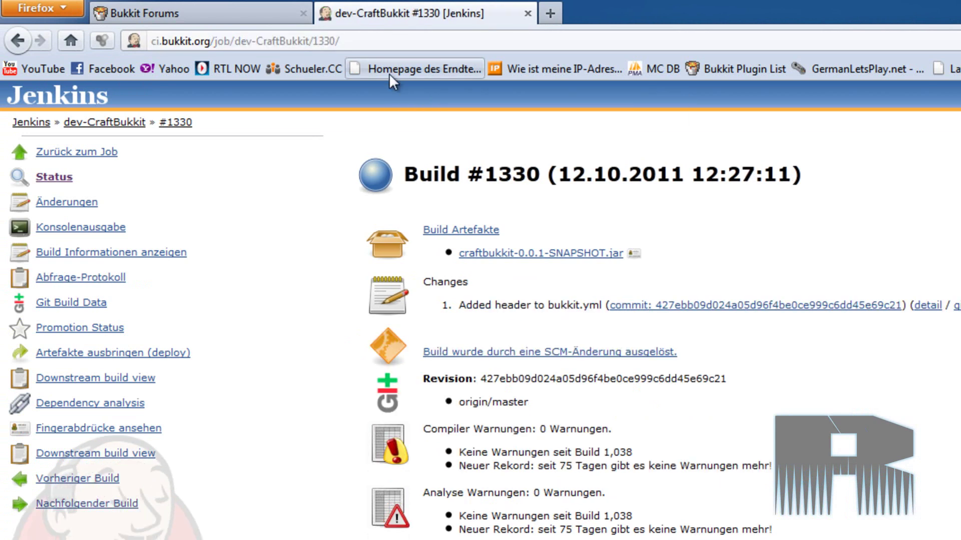
left_click(111, 505)
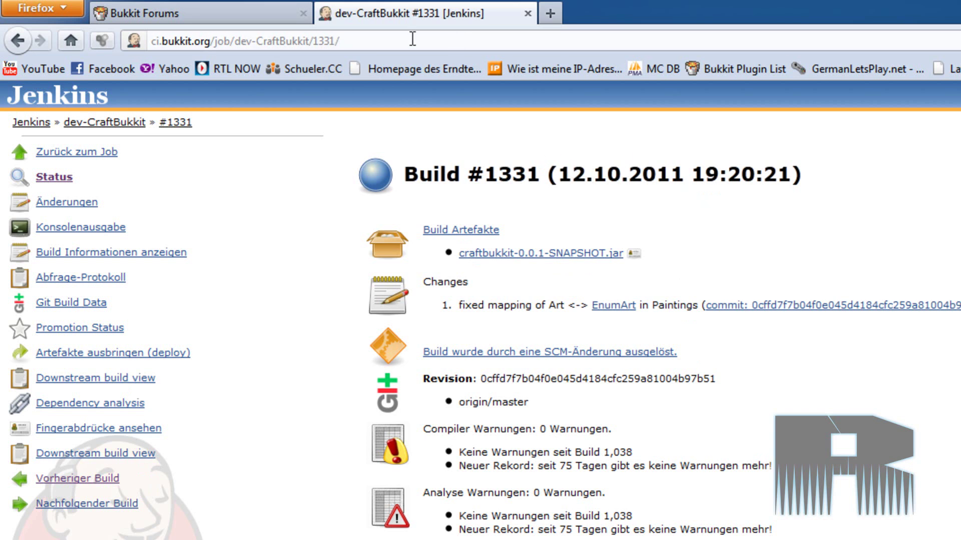
Try to load build 1341 by changing the build number in the address
left_click(330, 41)
left_click(329, 41)
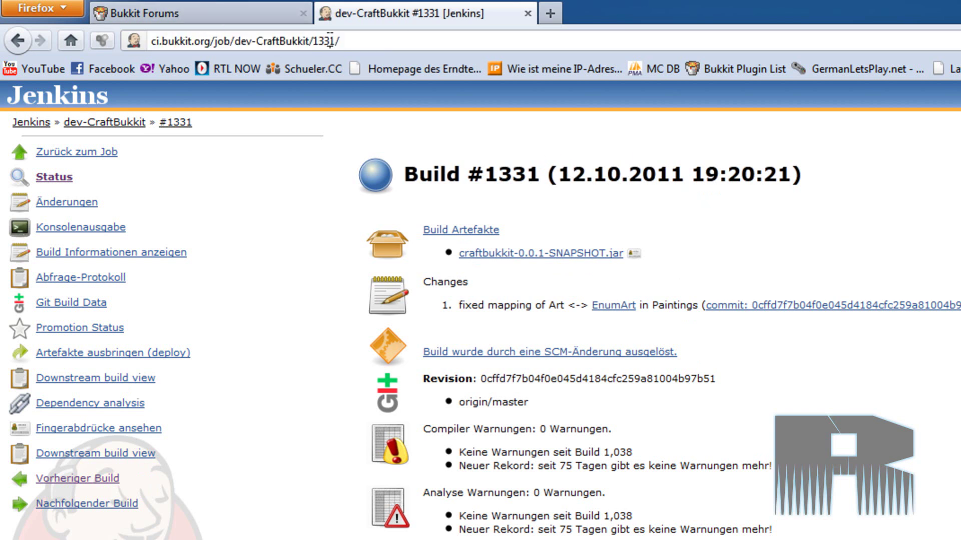
key("BackSpace")
type("4")
key("Return")
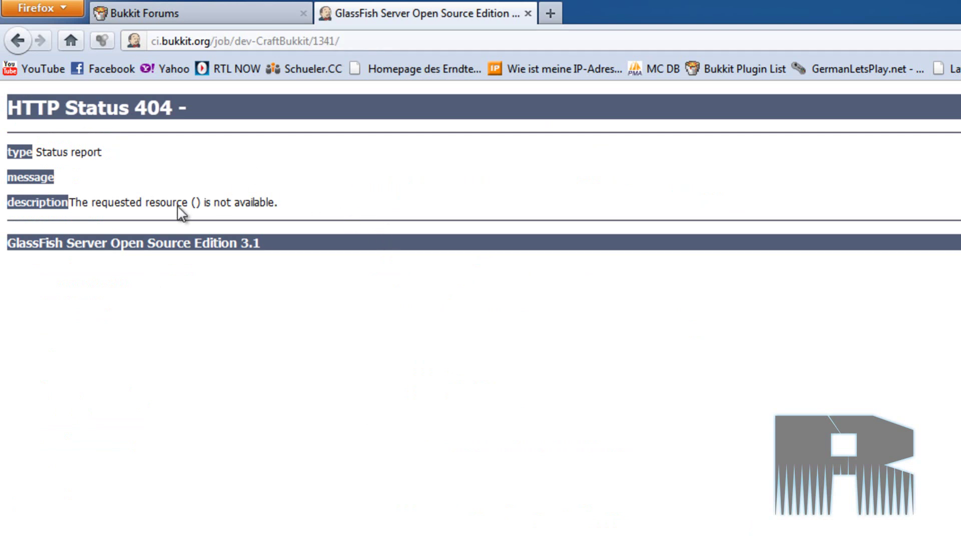
Try to load build 1340 by changing the end of the address
left_click(335, 40)
key("End")
key("BackSpace")
key("BackSpace")
type("0")
key("Return")
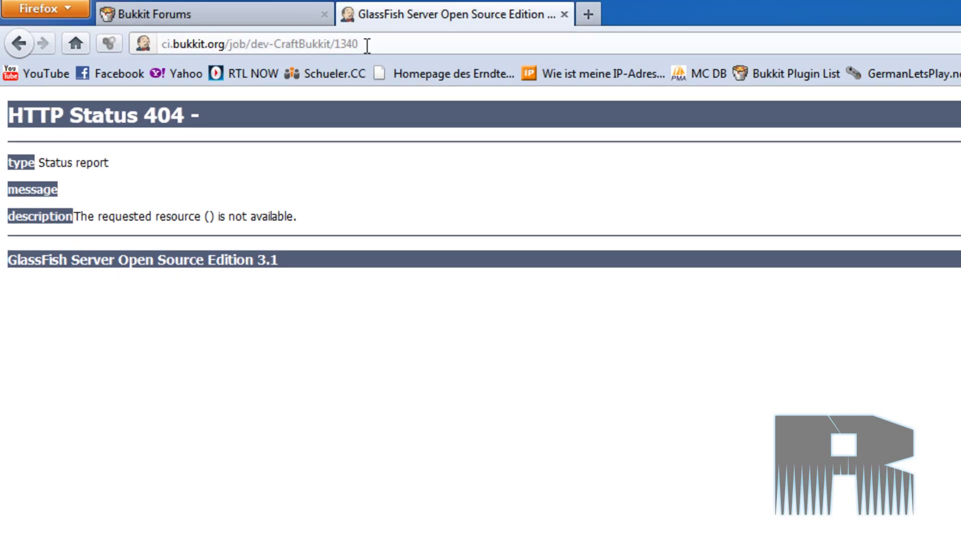
Change the build number in the address to 1335 and load that build's page
left_click(374, 42)
key("End")
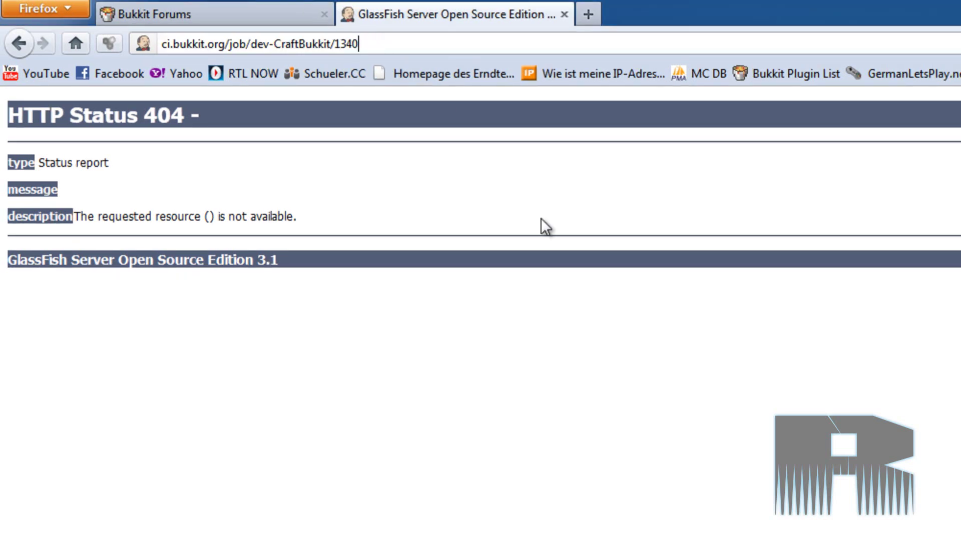
key("BackSpace")
key("BackSpace")
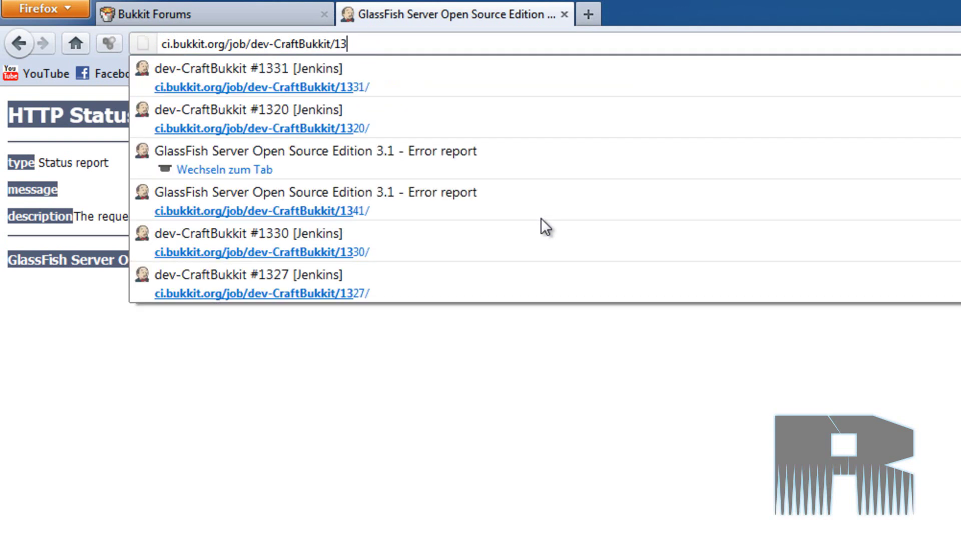
type("35")
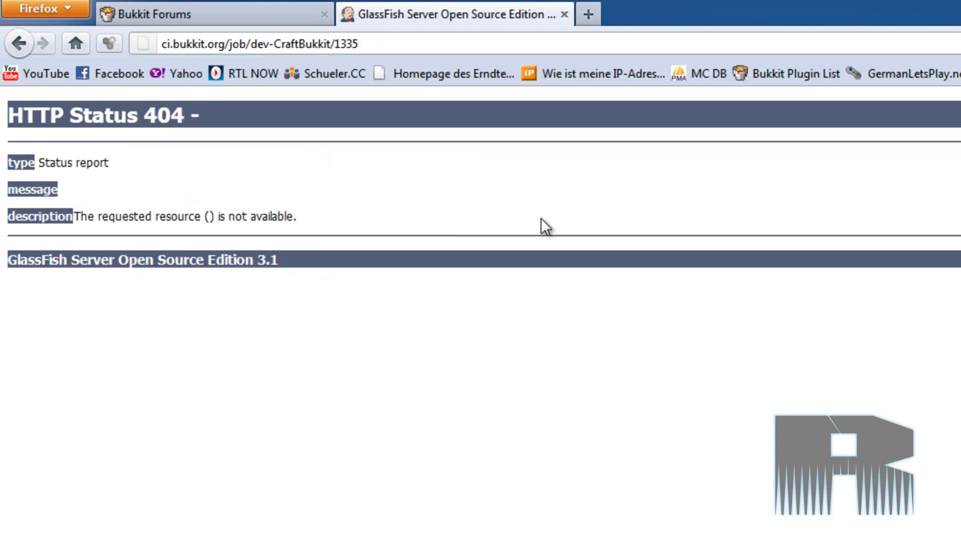
key("Return")
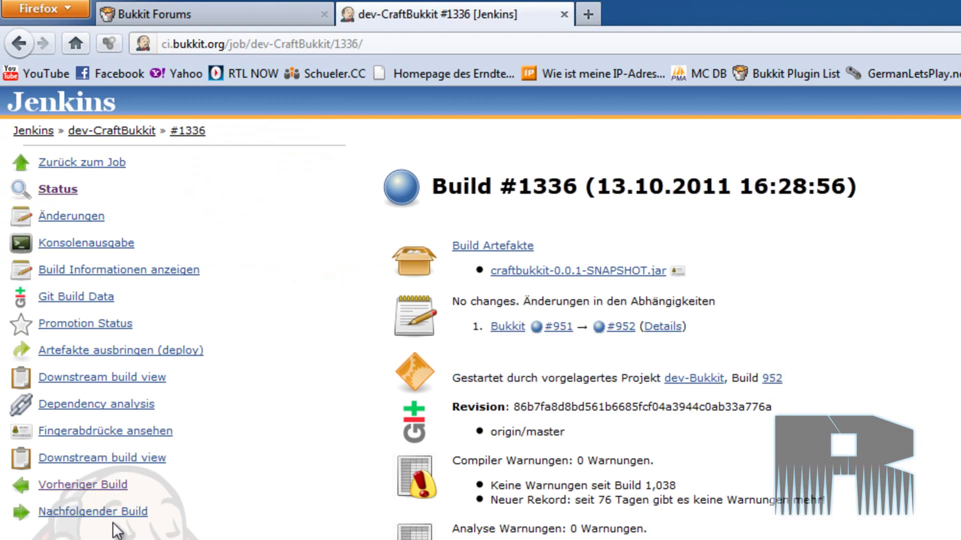
Advance through the following builds to the newest one, build 1339
left_click(116, 513)
left_click(120, 514)
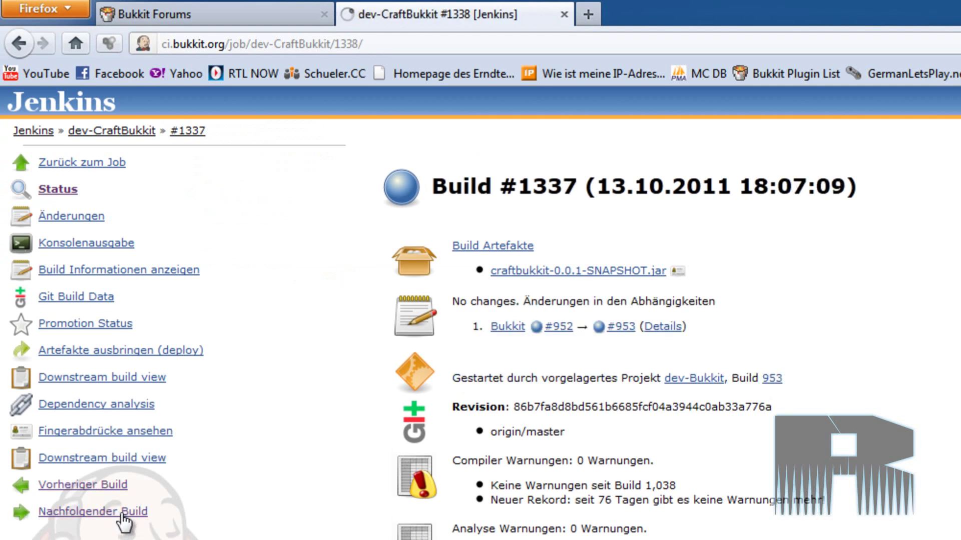
left_click(120, 537)
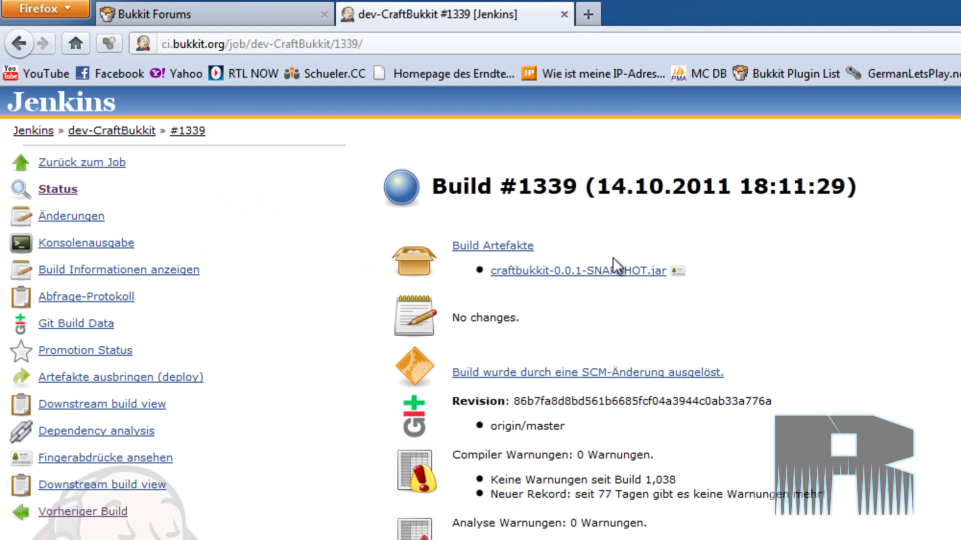
Download craftbukkit-0.0.1-SNAPSHOT.jar from build 1339 and close the browser with all its tabs, keeping the download running
left_click(589, 273)
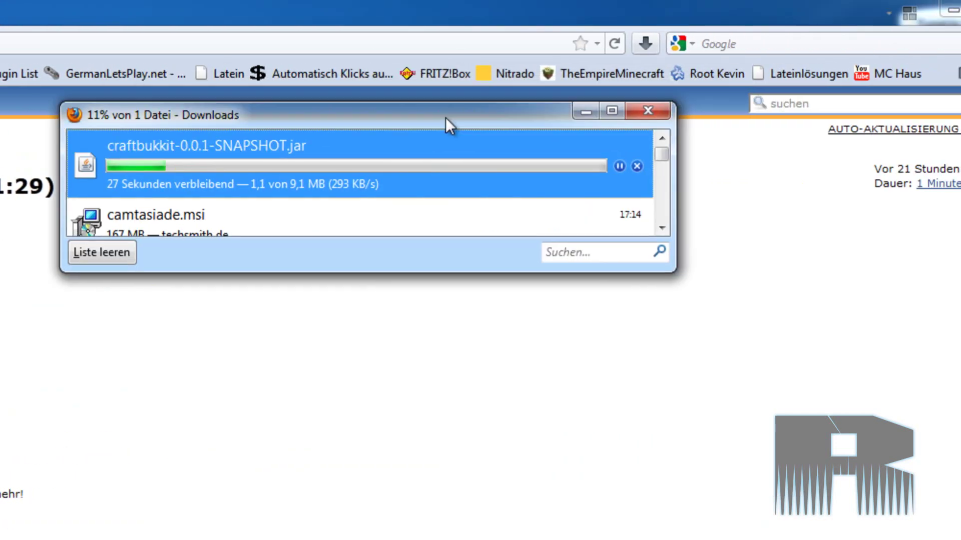
left_click_drag(445, 117, 410, 151)
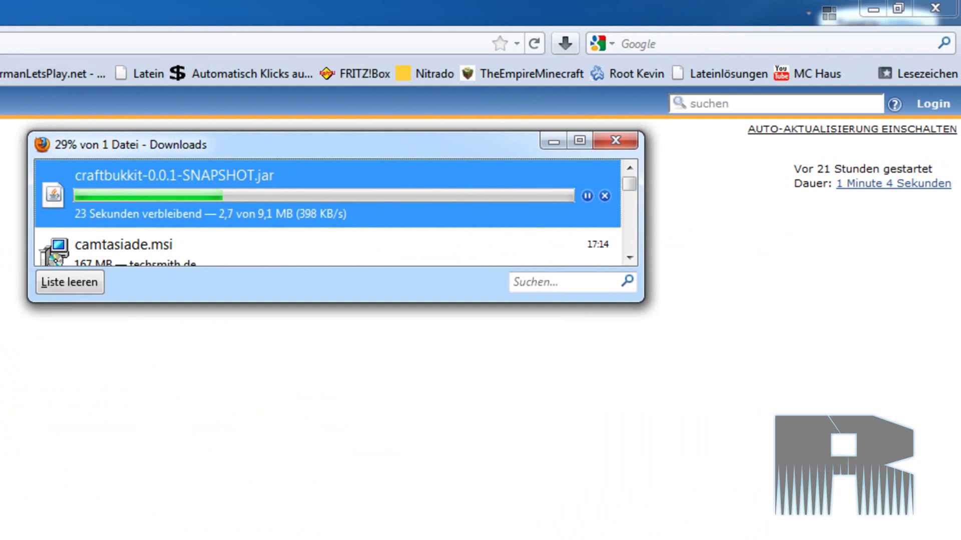
left_click(934, 8)
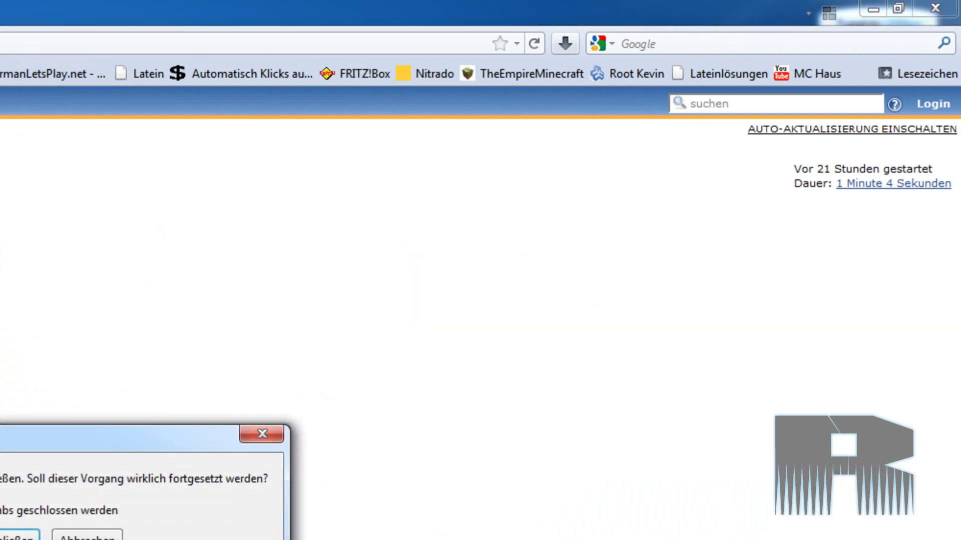
key("Return")
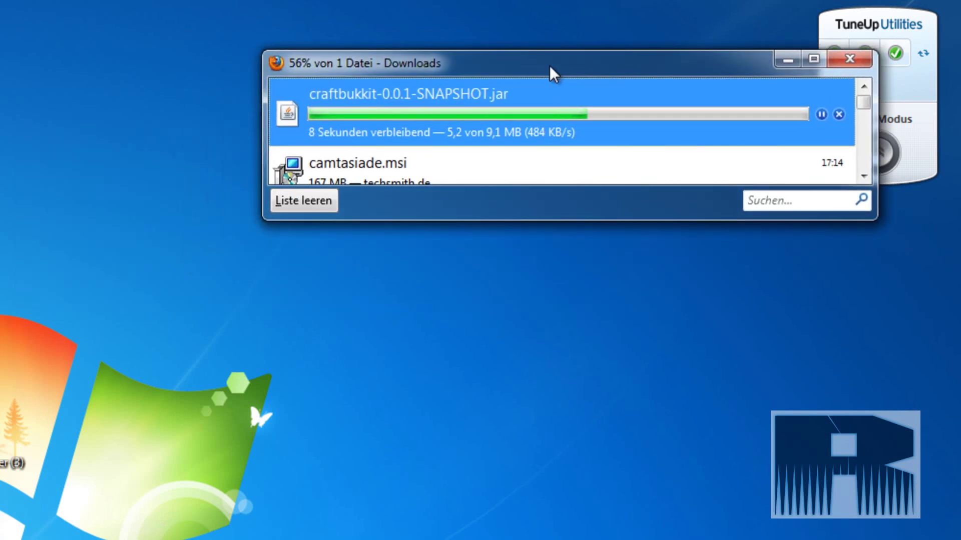
left_click_drag(549, 65, 558, 49)
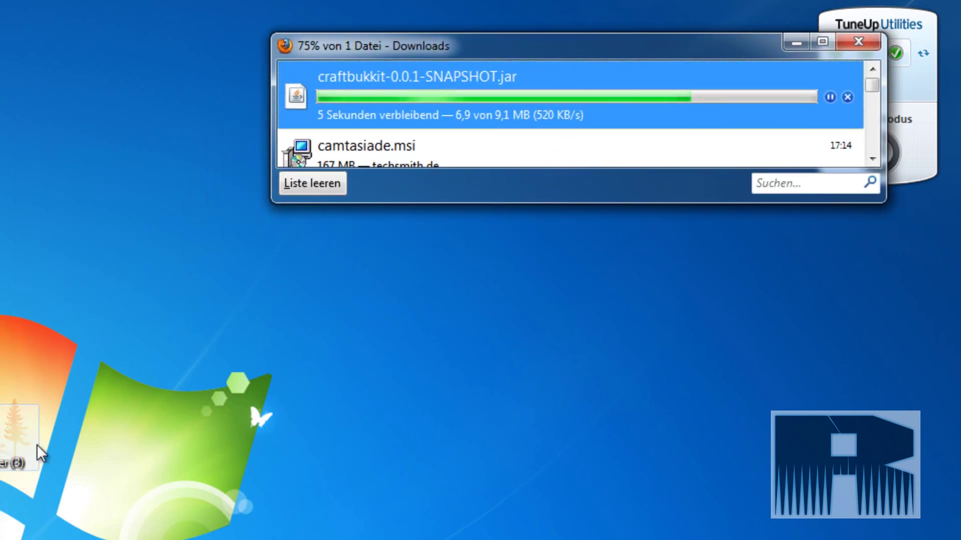
Open the desktop folder Neuer Ordner (3) that holds the server batch files
left_click(7, 422)
double_click(7, 421)
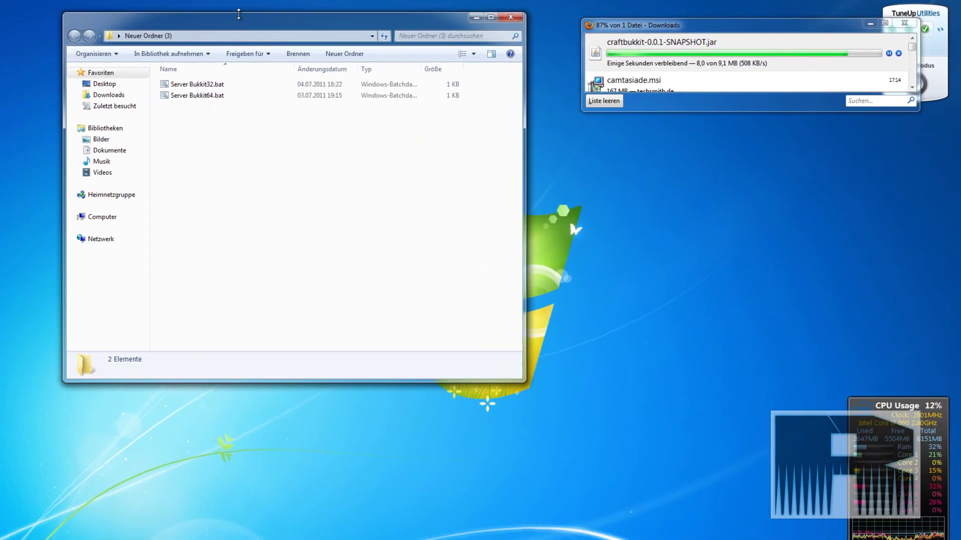
left_click_drag(295, 24, 260, 14)
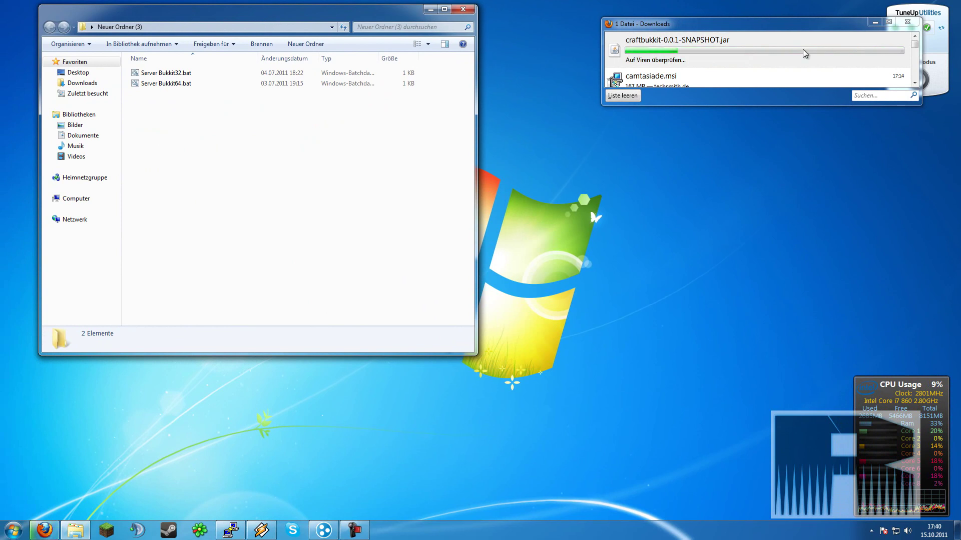
Show the downloaded craftbukkit-0.0.1-SNAPSHOT.jar in its containing folder and move it into Neuer Ordner (3)
right_click(769, 51)
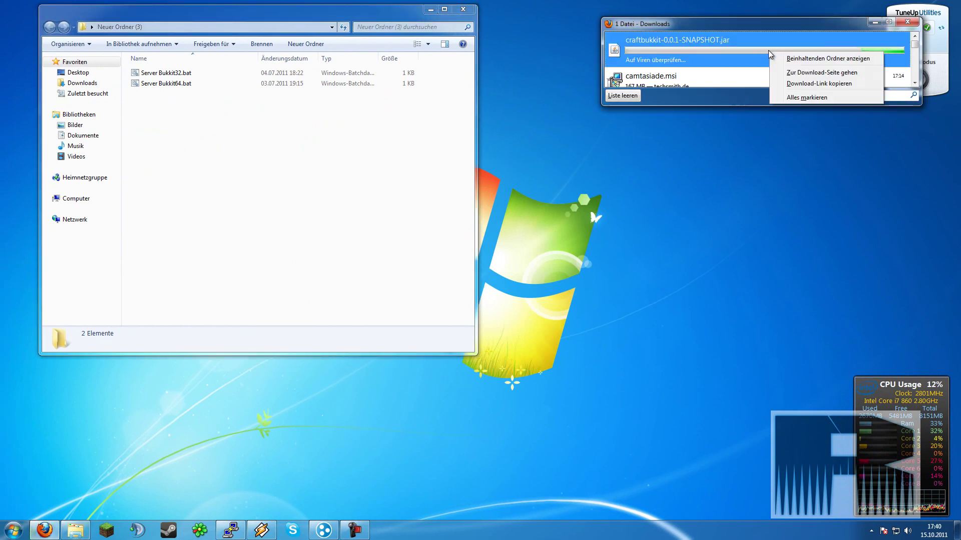
left_click(799, 60)
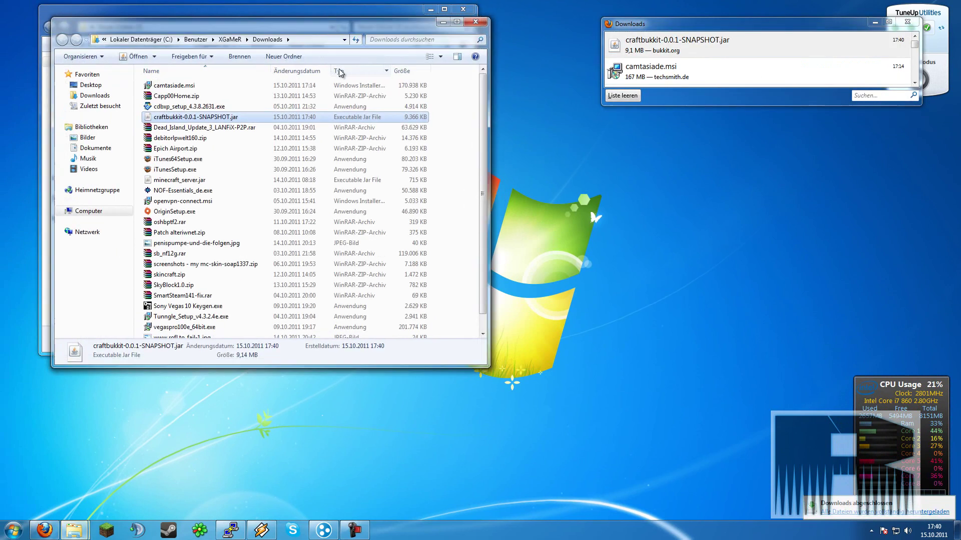
left_click_drag(267, 27, 812, 51)
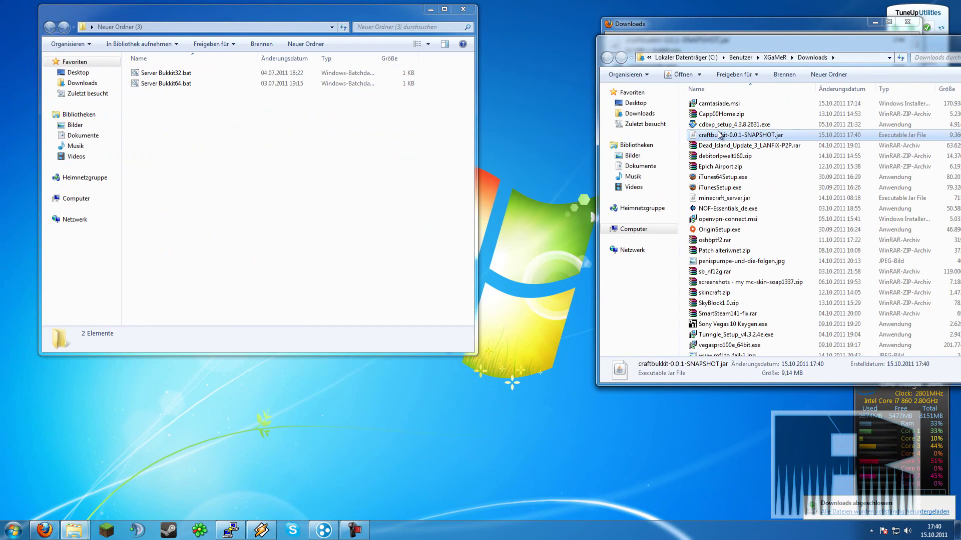
left_click_drag(647, 109, 643, 114)
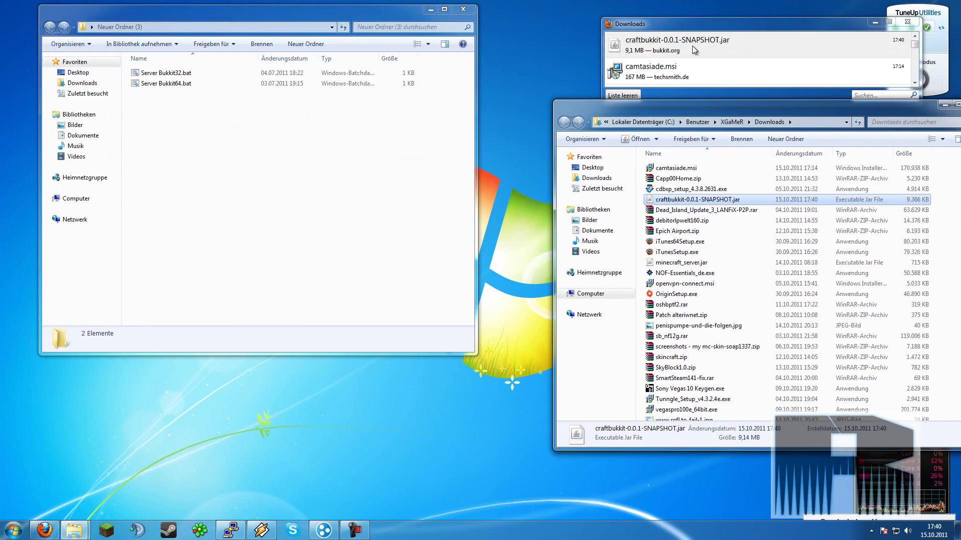
left_click_drag(699, 200, 338, 194)
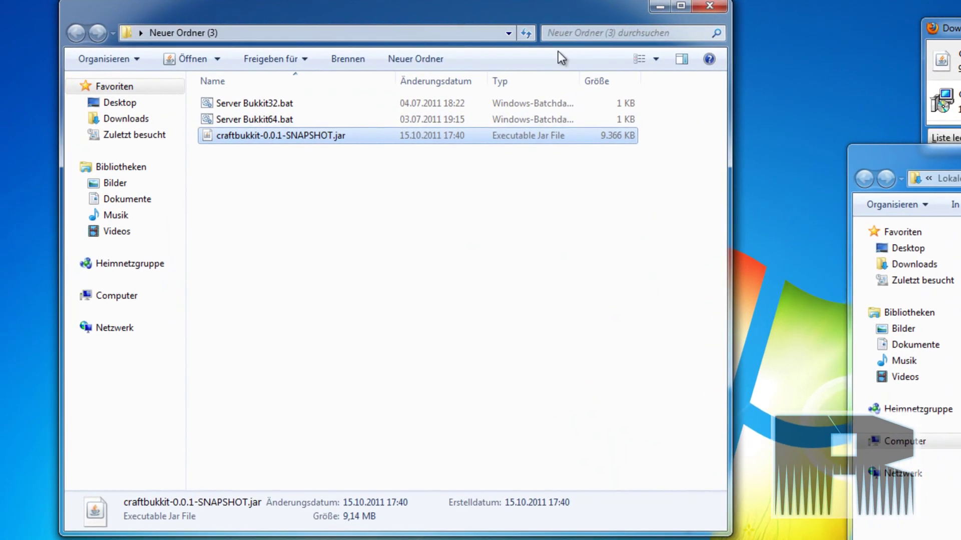
Close the Downloads folder window and clear the file selection in Neuer Ordner (3)
left_click_drag(562, 58, 536, 20)
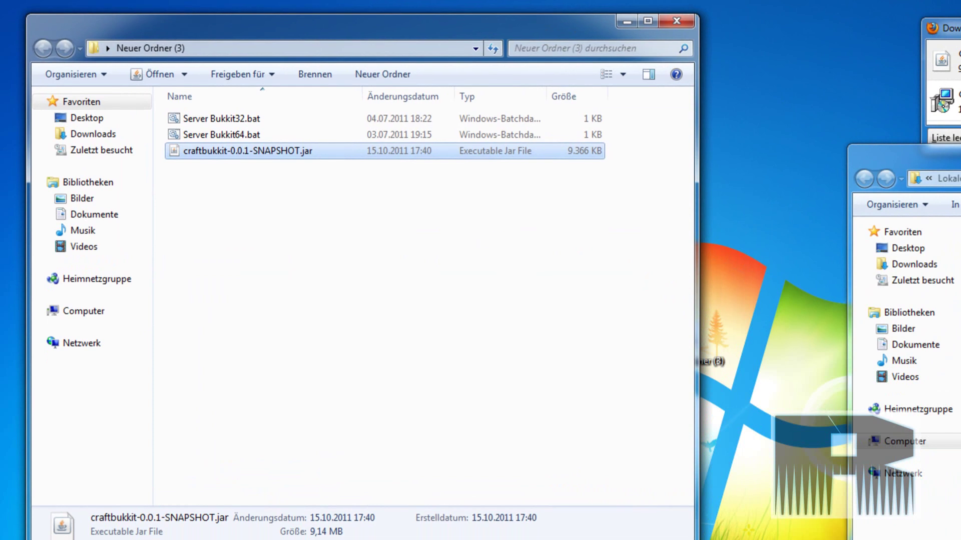
left_click_drag(958, 161, 542, 160)
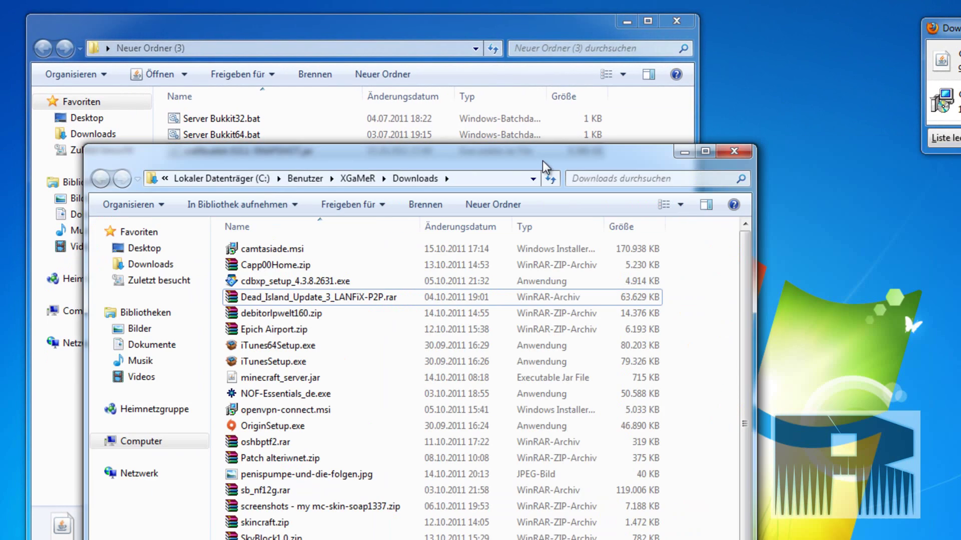
left_click(754, 152)
left_click(434, 280)
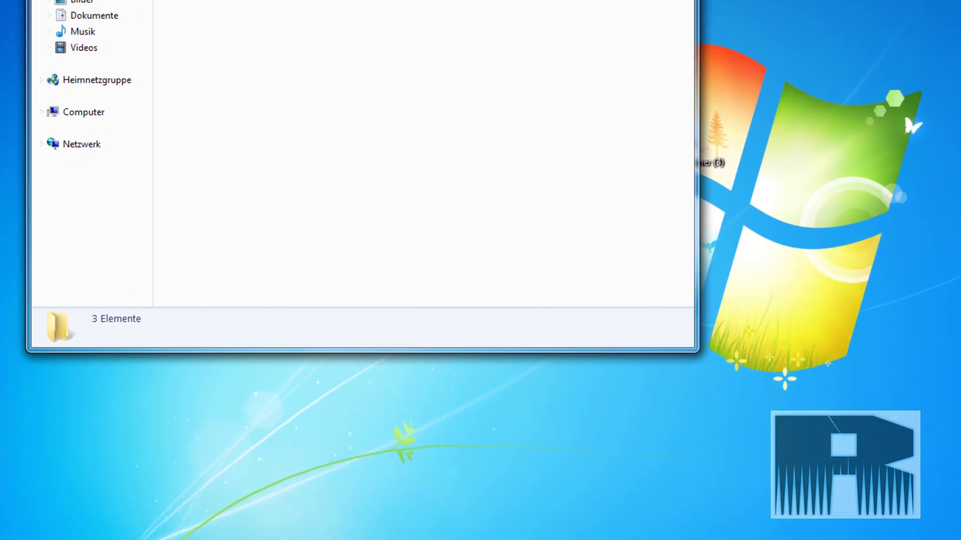
Open the System page of the Control Panel to view the computer's system information
left_click(17, 532)
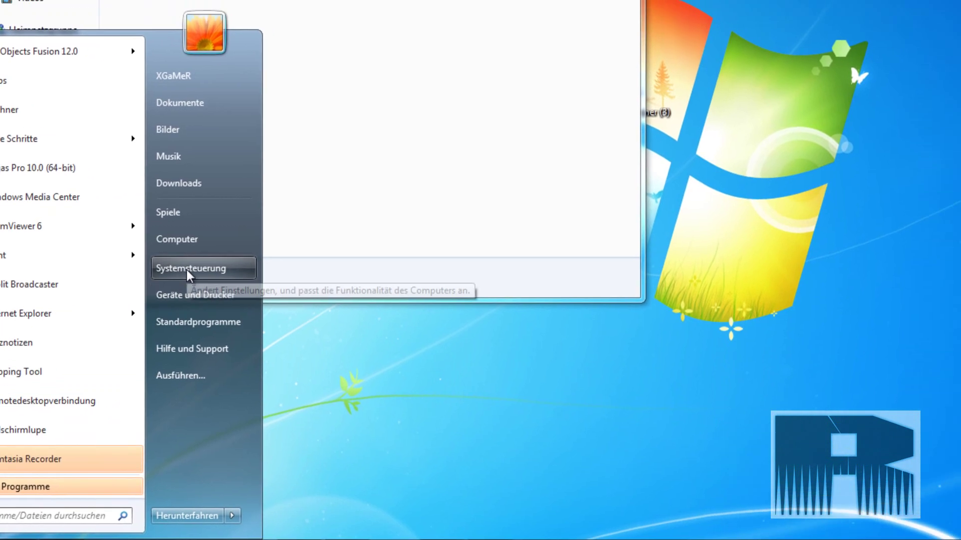
left_click(189, 270)
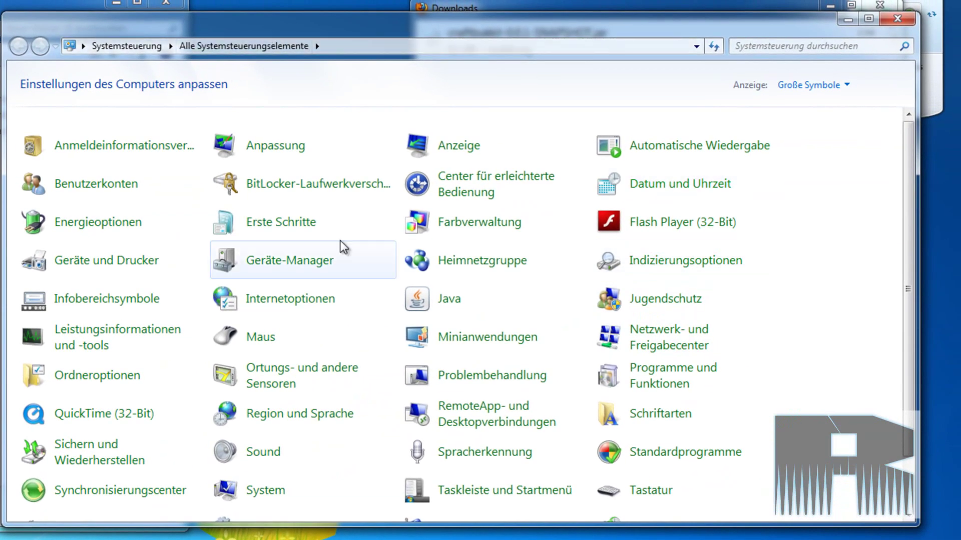
scroll(365, 386, "down", 1)
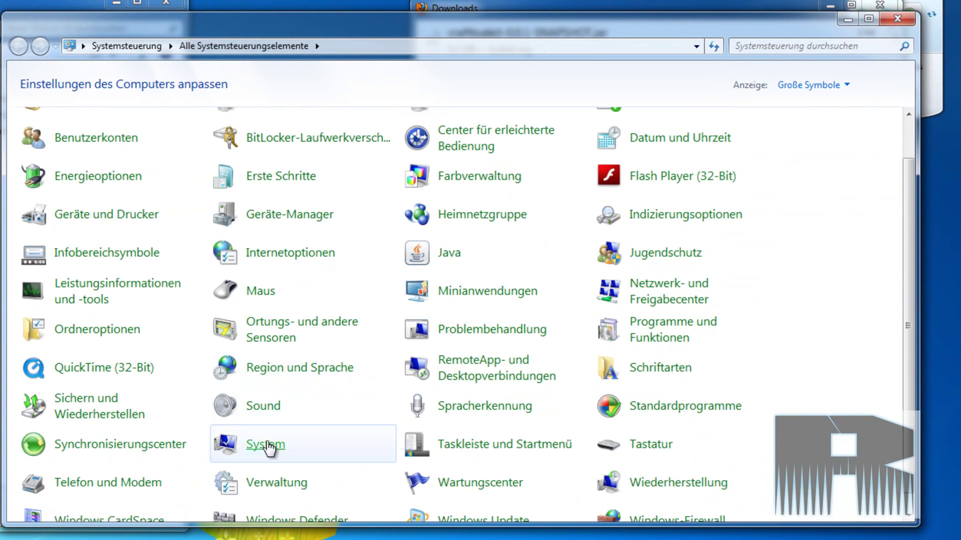
left_click(265, 445)
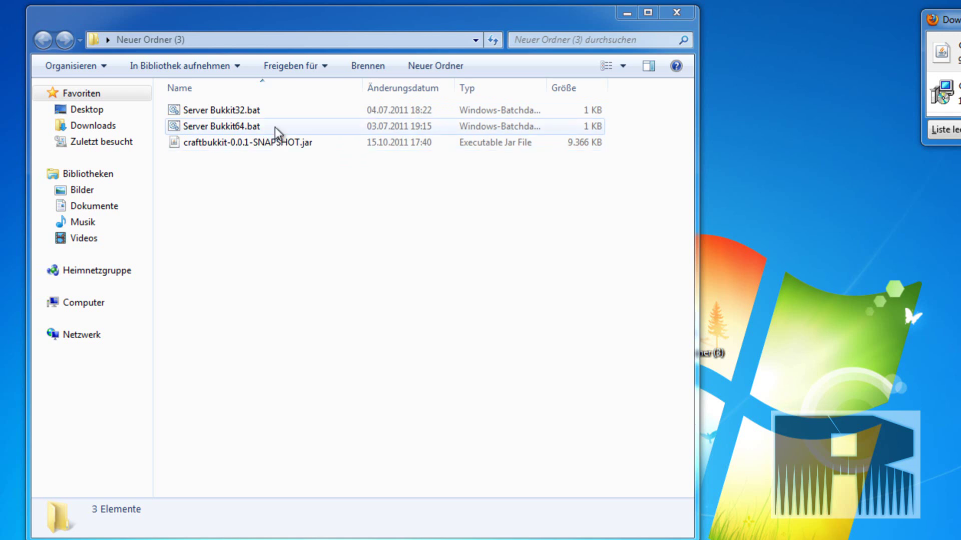
Open Server Bukkit64.bat for editing and place the editor window beside the folder's file list
right_click(275, 127)
right_click(249, 127)
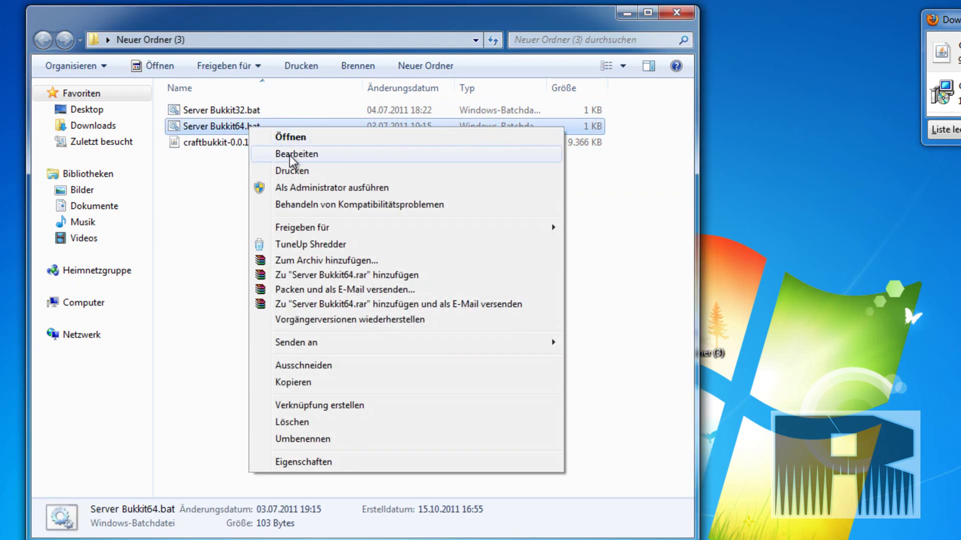
left_click(289, 159)
left_click_drag(470, 95, 953, 63)
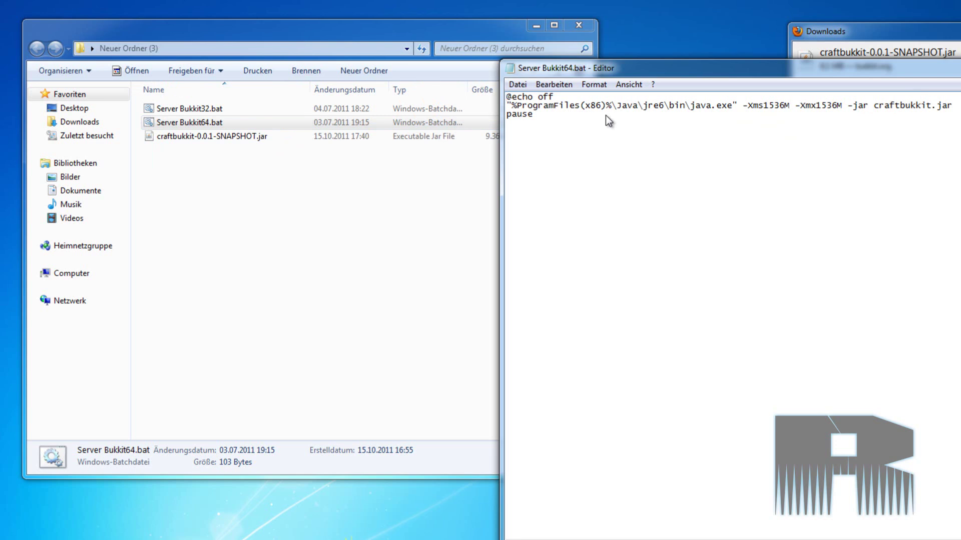
Rename craftbukkit-0.0.1-SNAPSHOT.jar to craftbukkit.jar, matching the file name used in the batch file
left_click(215, 136)
left_click(216, 136)
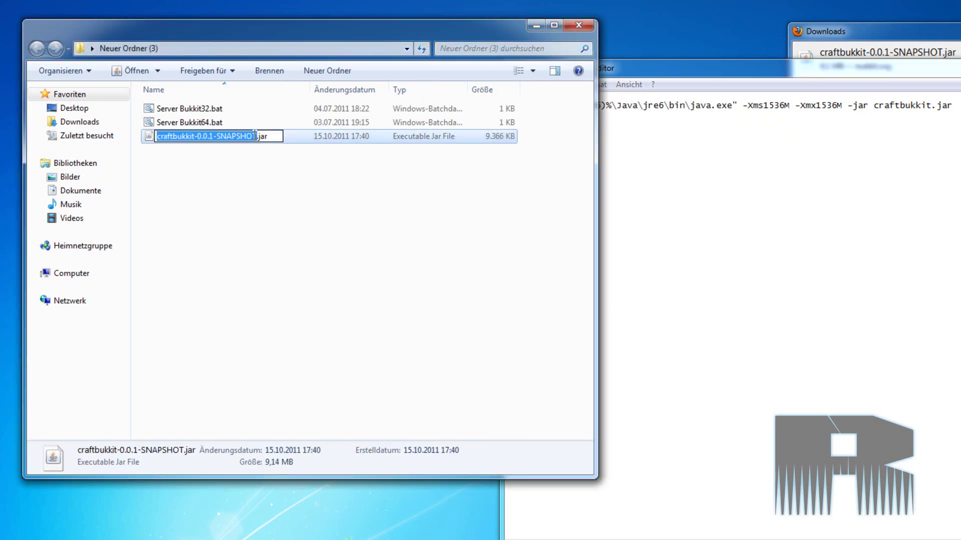
left_click(256, 137)
key("BackSpace")
key("BackSpace")
key("BackSpace")
key("BackSpace")
key("BackSpace")
key("BackSpace")
key("BackSpace")
key("BackSpace")
key("BackSpace")
key("BackSpace")
key("BackSpace")
key("BackSpace")
key("BackSpace")
key("BackSpace")
key("BackSpace")
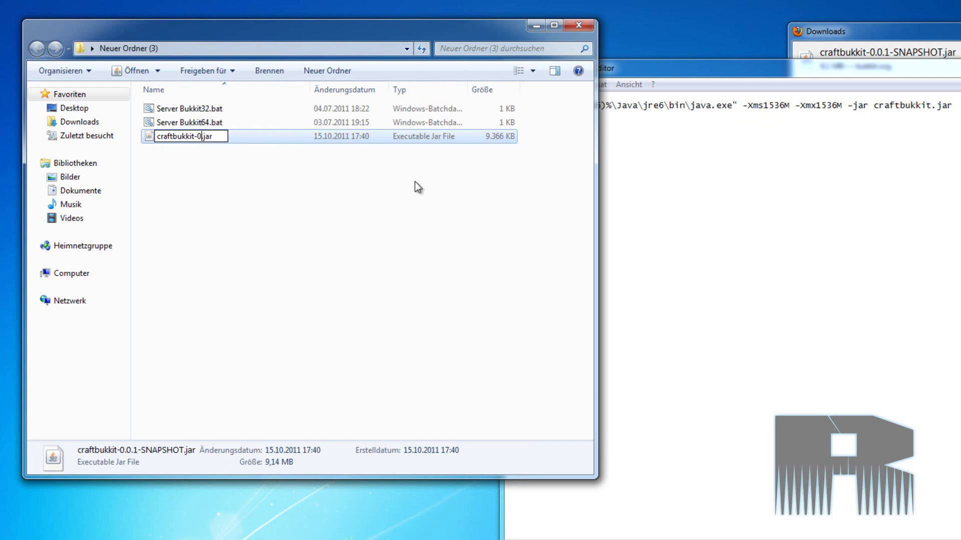
key("Return")
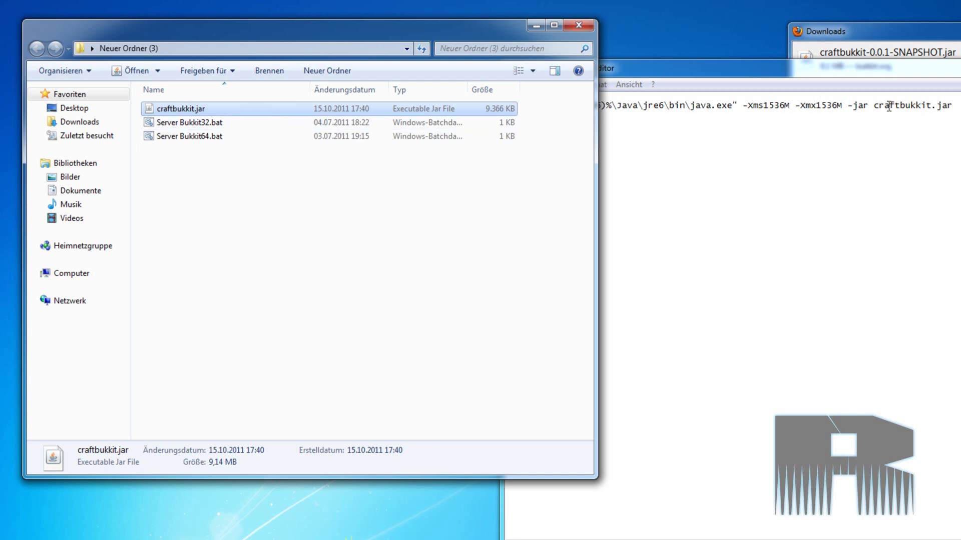
Open the Windows calculator over the batch file and enter 512
left_click_drag(927, 74, 701, 87)
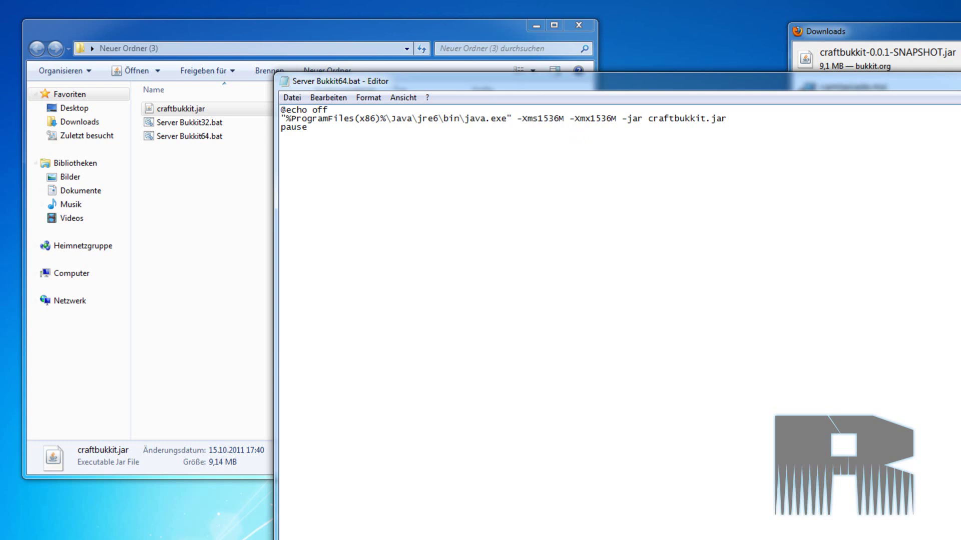
key("super")
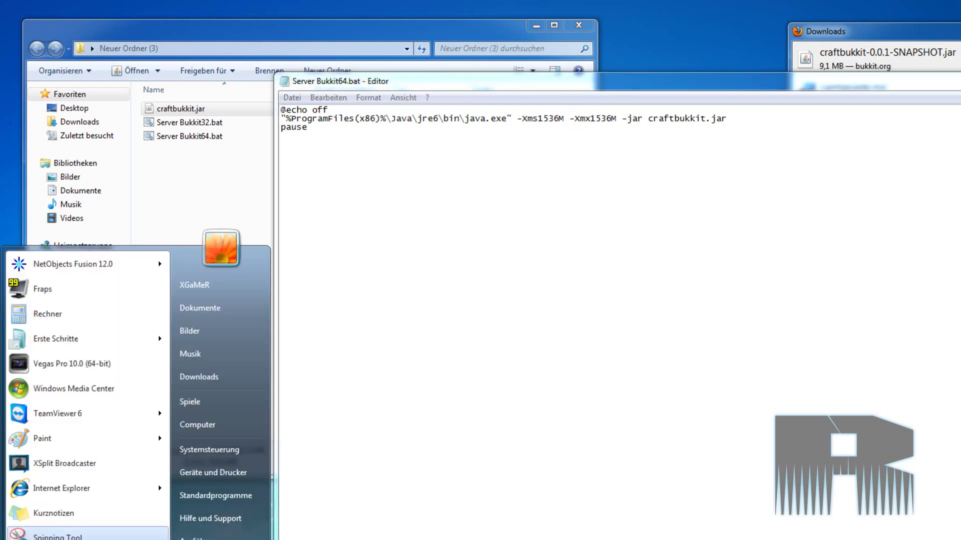
type("computer")
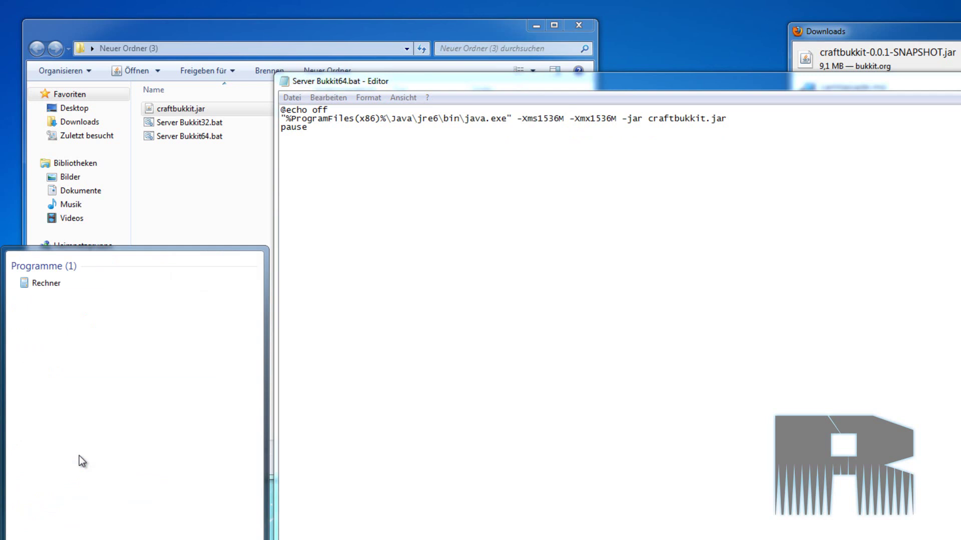
key("Escape")
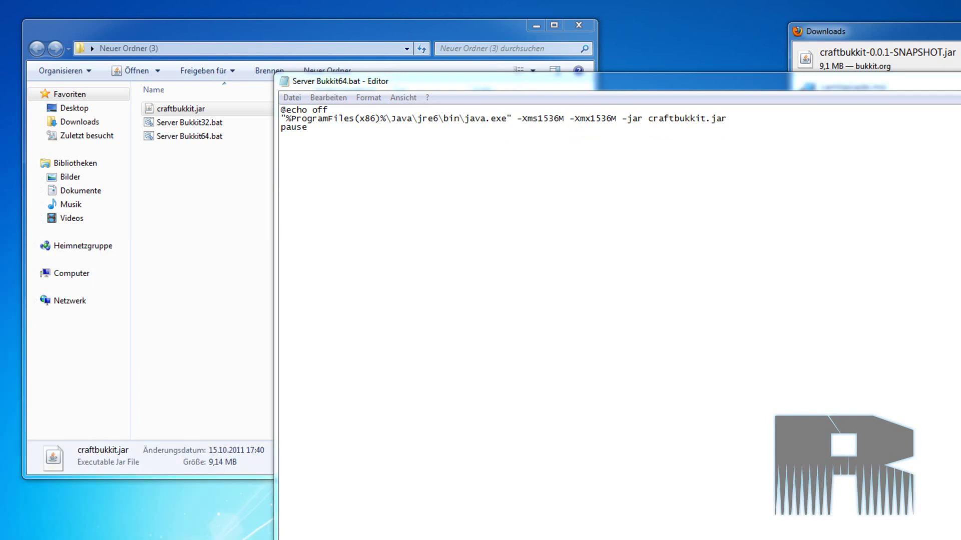
left_click_drag(946, 238, 757, 109)
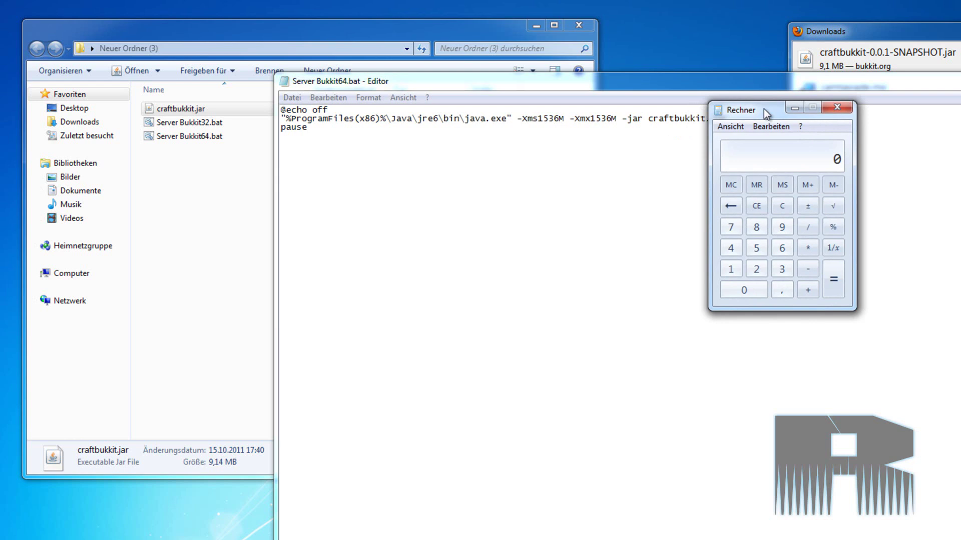
type("512")
left_click(622, 117)
left_click(774, 164)
Add the -Xms value 1536 to 512 in the calculator, and select the -Xmx memory value in the batch file
left_click_drag(538, 119, 559, 118)
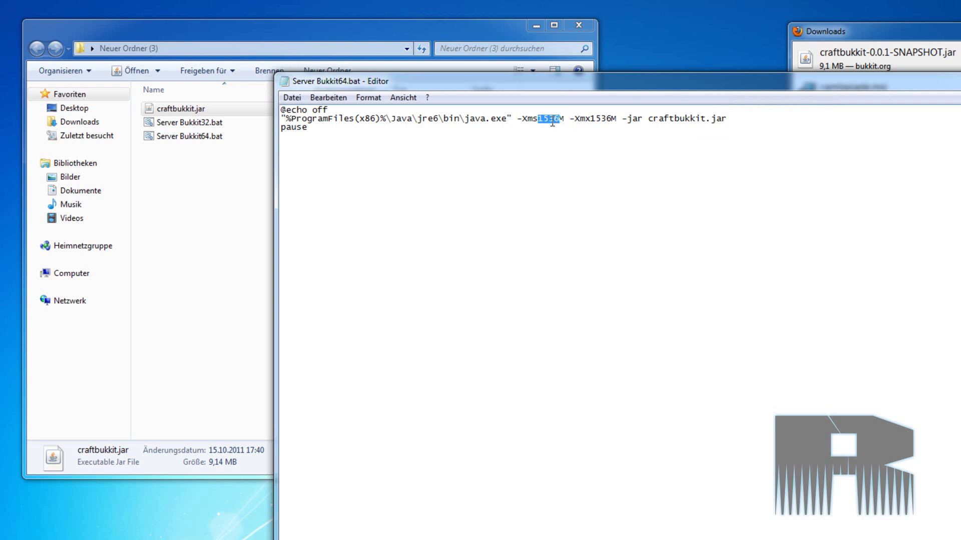
key("alt+Tab")
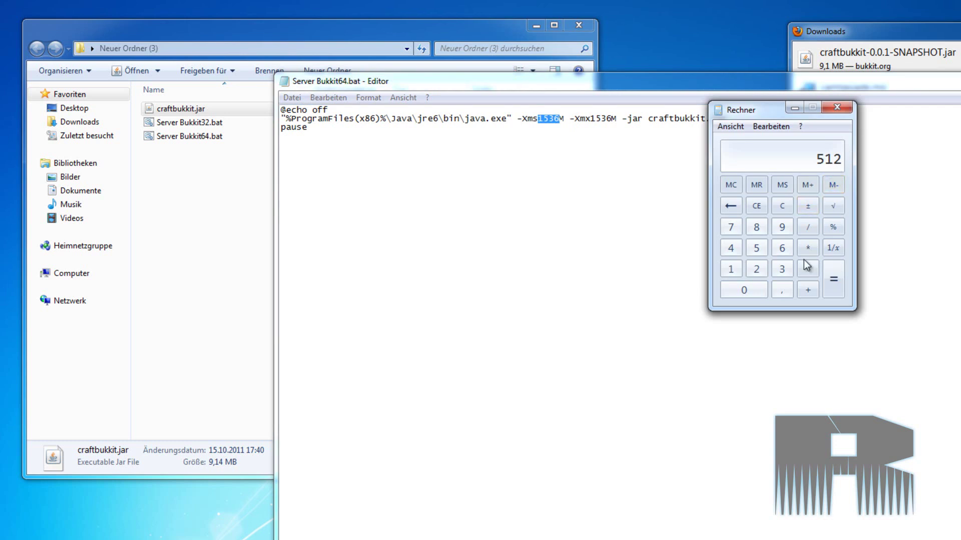
left_click(816, 289)
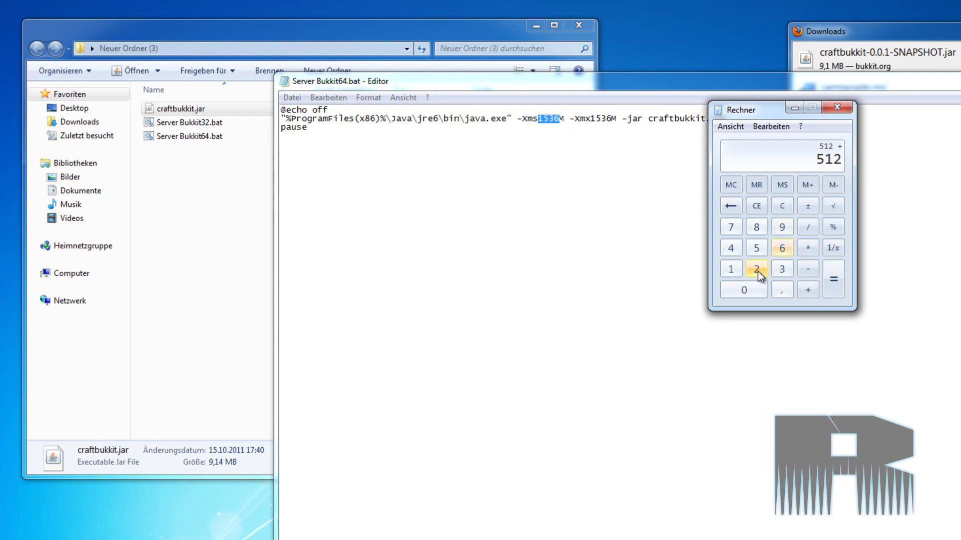
key("1")
left_click(755, 250)
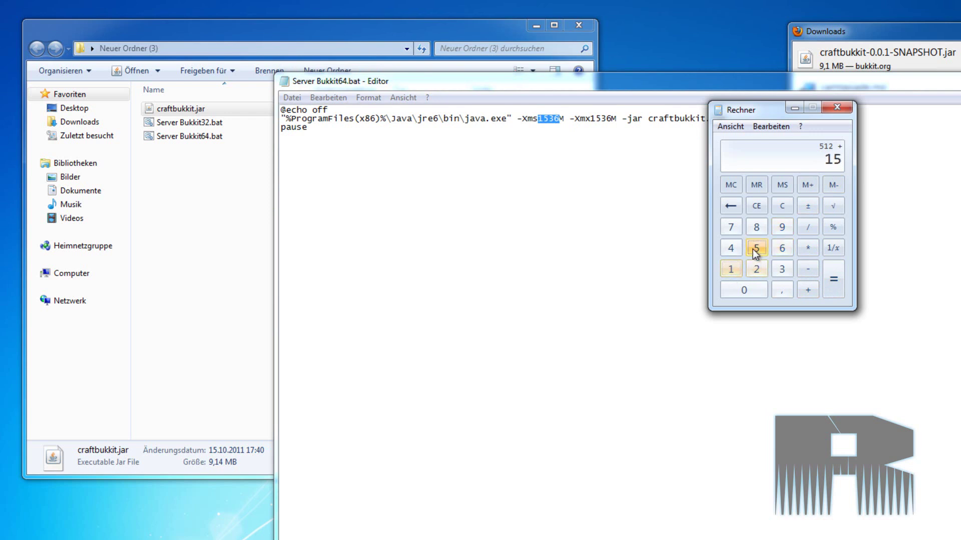
left_click(783, 270)
left_click(782, 248)
left_click(835, 286)
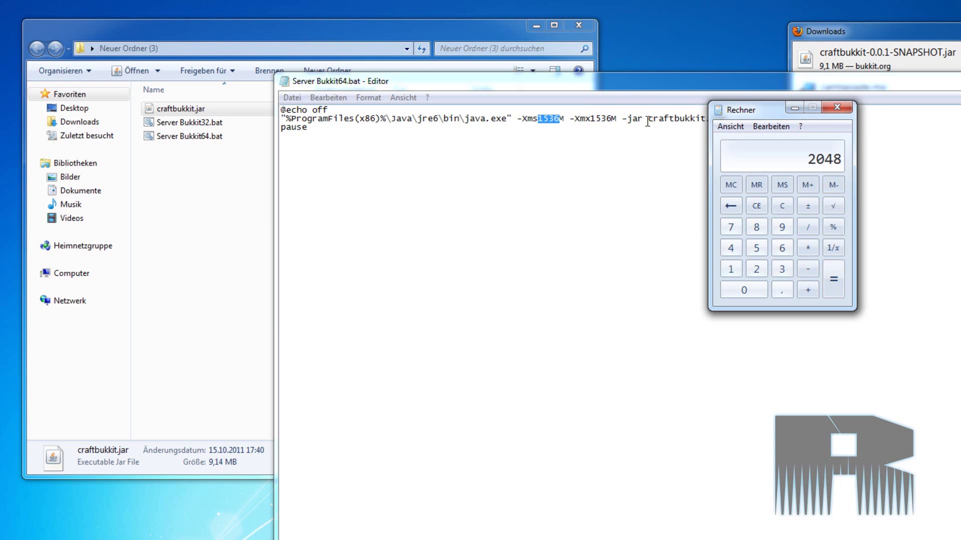
left_click_drag(591, 117, 612, 117)
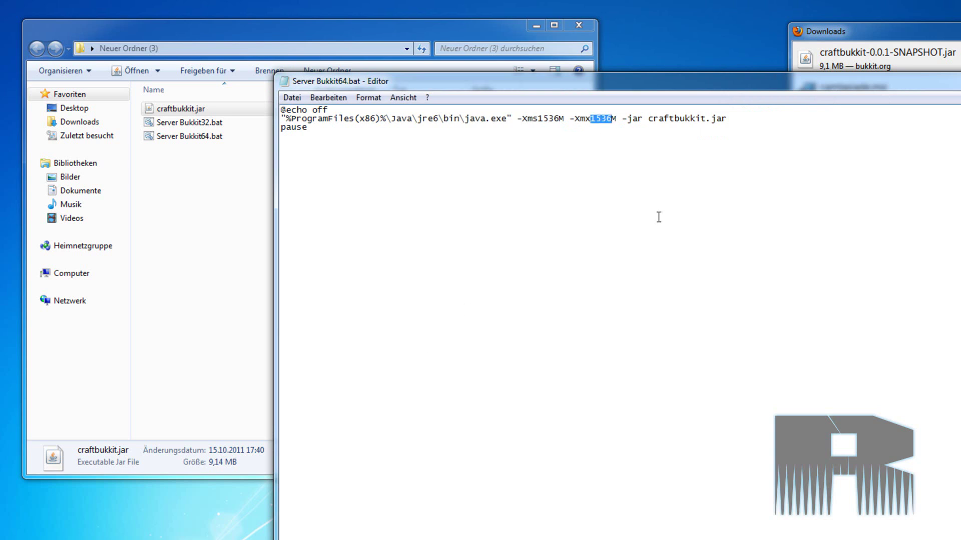
Close the calculator and the batch file editor, and return to the server folder
key("alt+Tab")
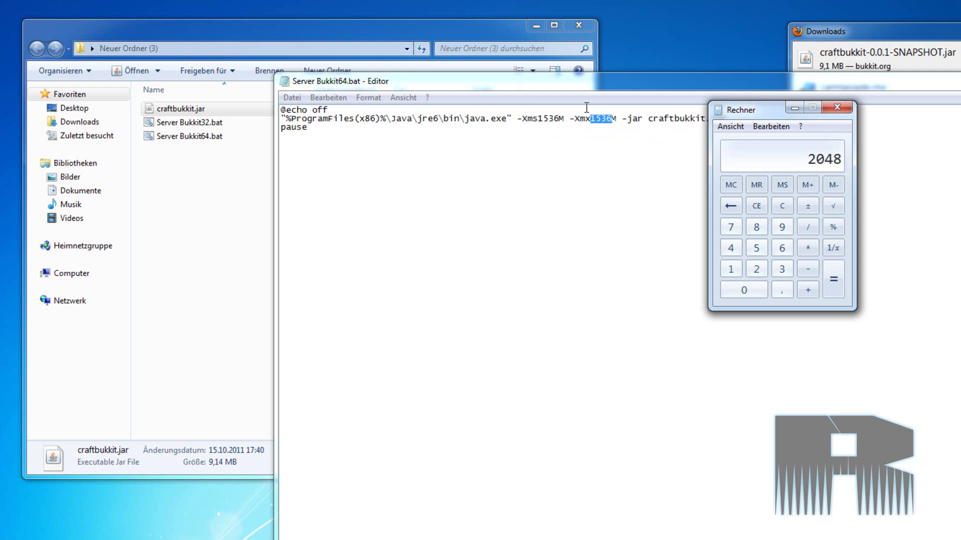
left_click(845, 109)
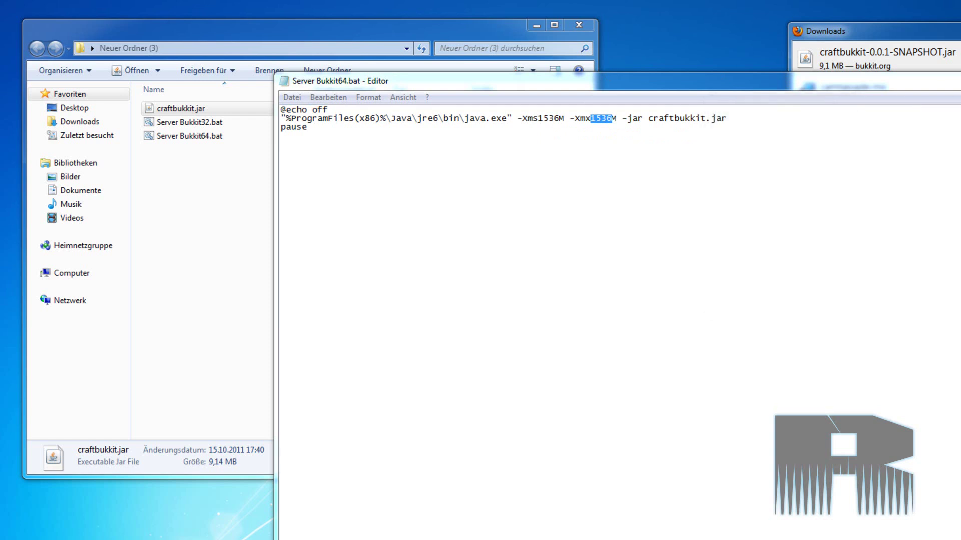
key("alt+F4")
left_click(247, 221)
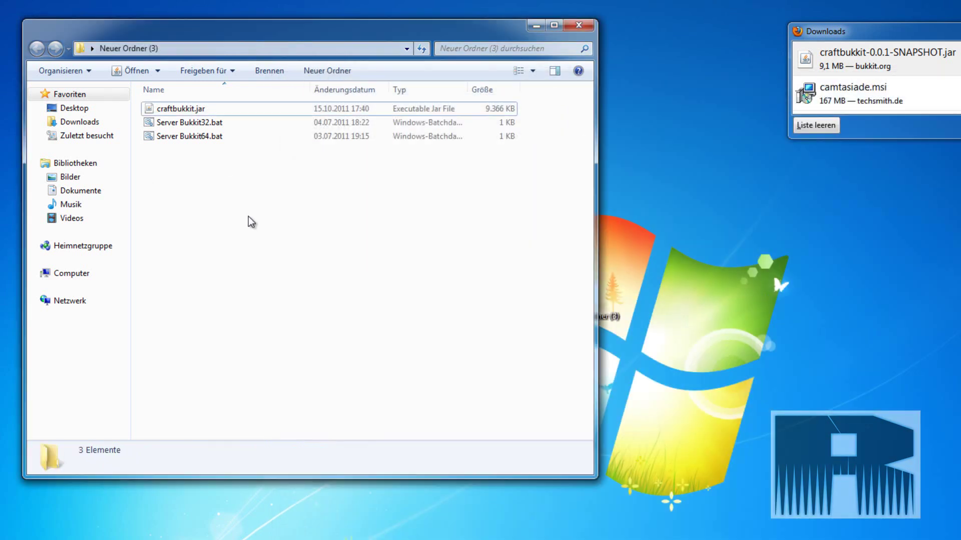
Start the server with Server Bukkit64.bat, place its console beside the folder and allow Java through the Windows Firewall for private and public networks
double_click(212, 142)
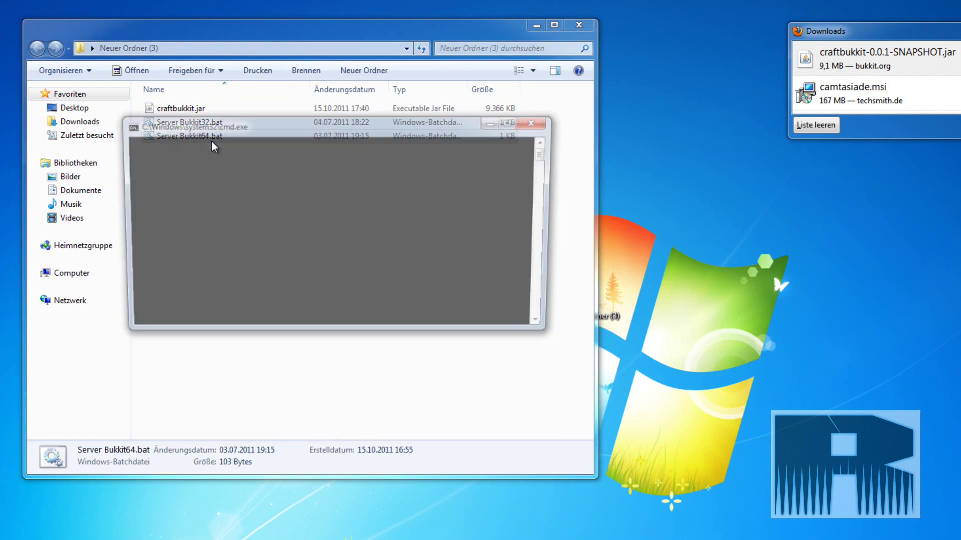
left_click_drag(354, 134, 960, 74)
left_click(196, 137)
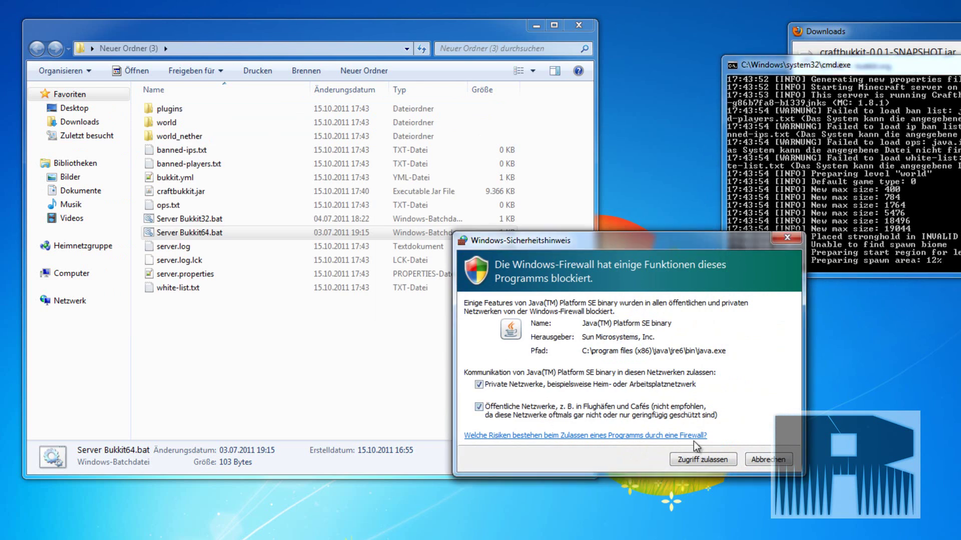
left_click(703, 459)
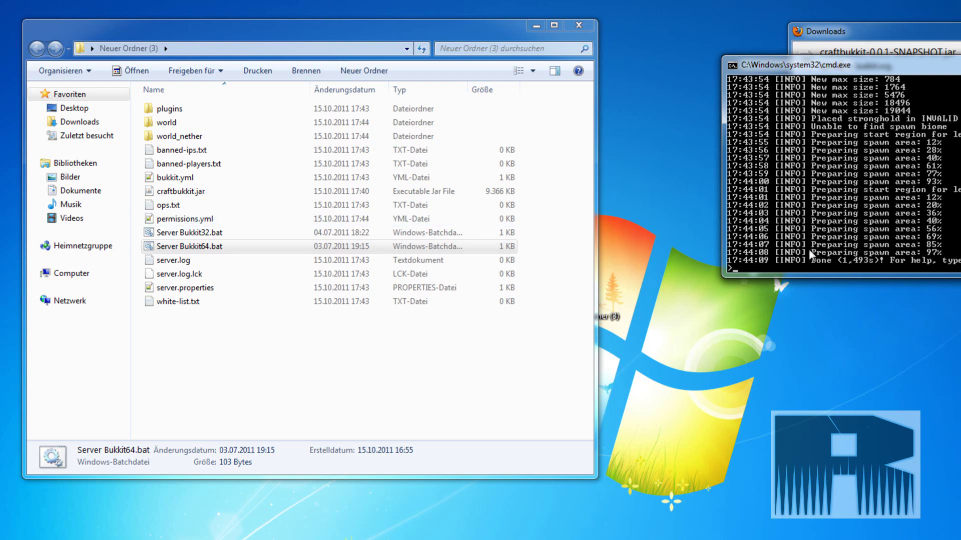
Shut down the running server with the console command stop and dismiss the console window
left_click(216, 356)
left_click(953, 202)
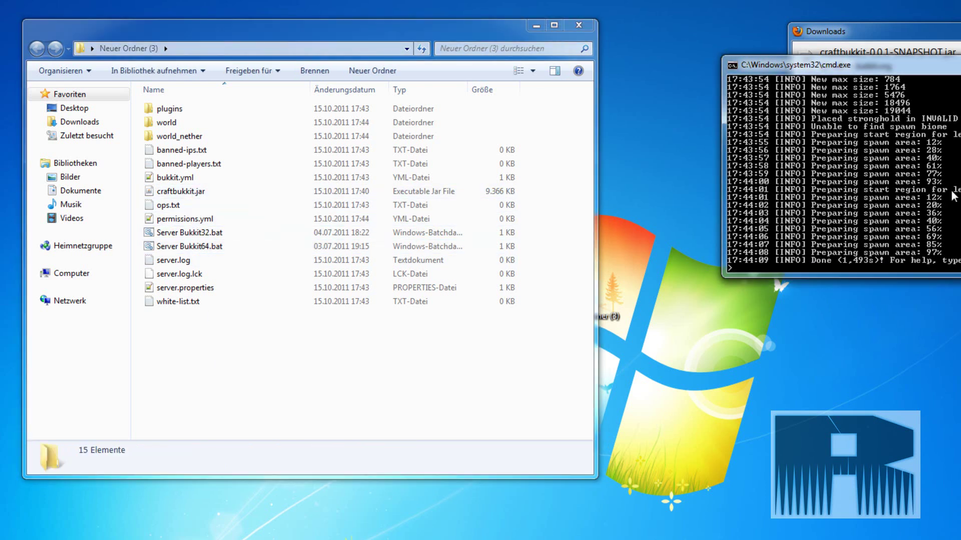
type("stop")
key("Return")
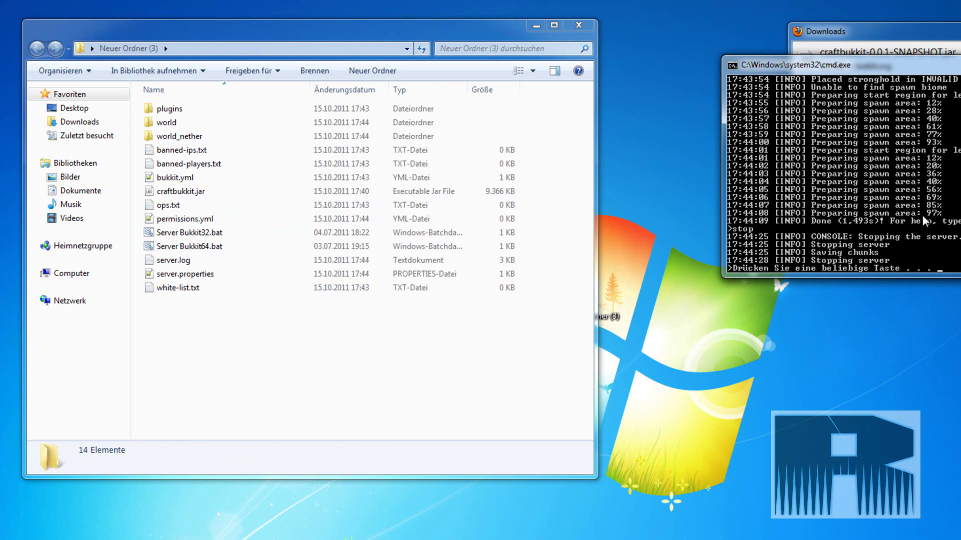
key("Return")
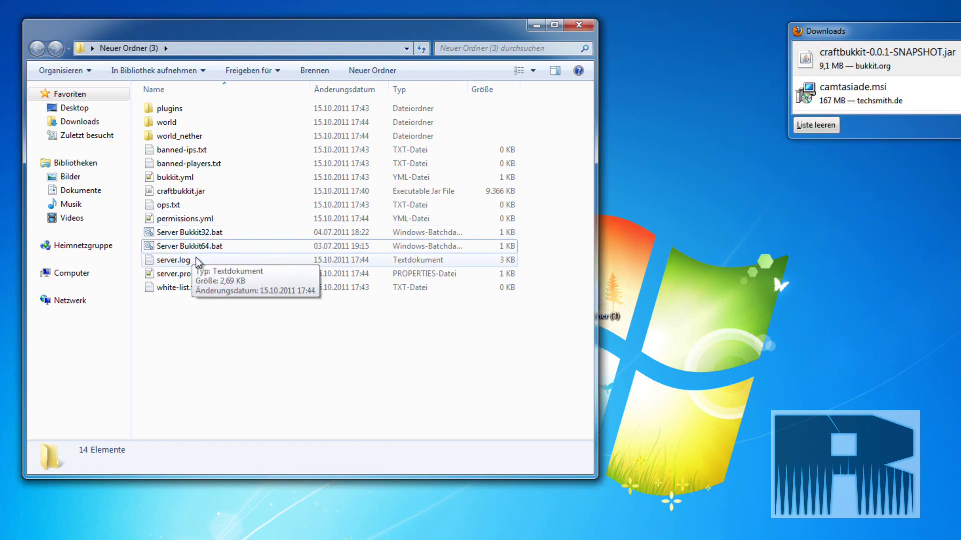
Open the server.properties file from the server folder for editing
left_click(216, 274)
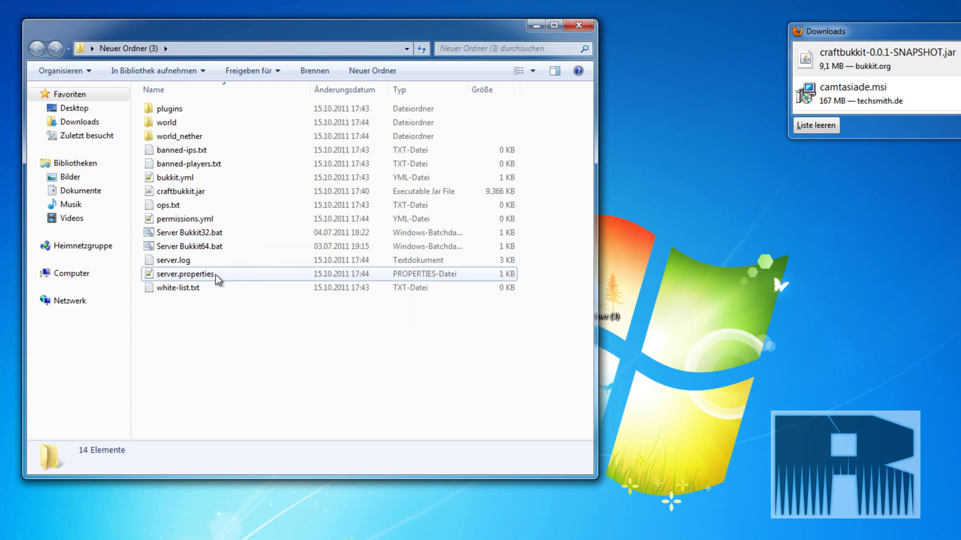
left_click(216, 274)
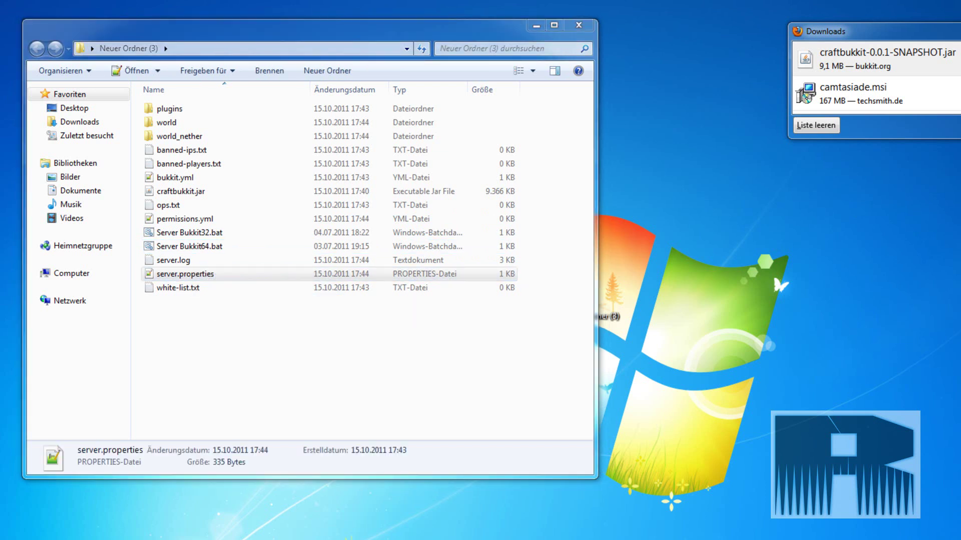
key("Return")
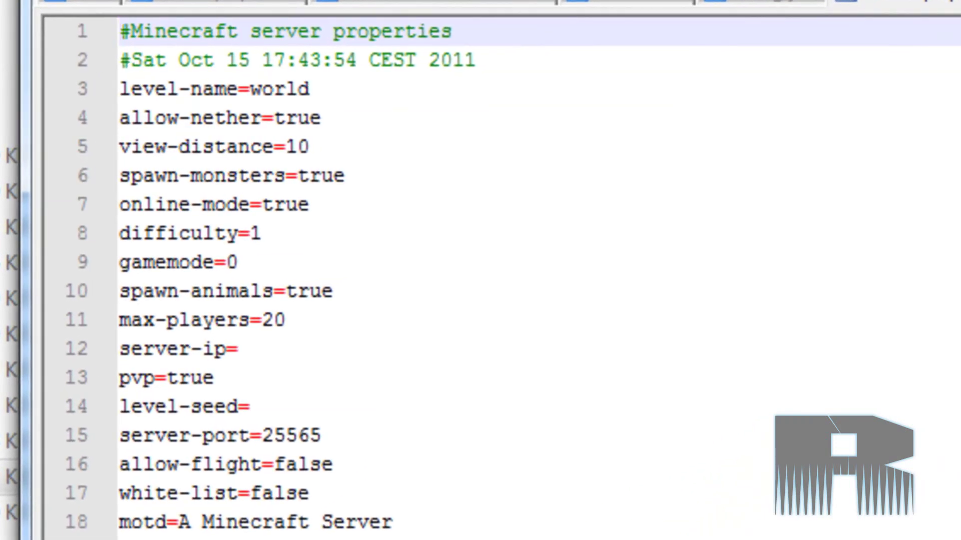
Rename the world folder in the server folder to the custom nickname
key("alt+Tab")
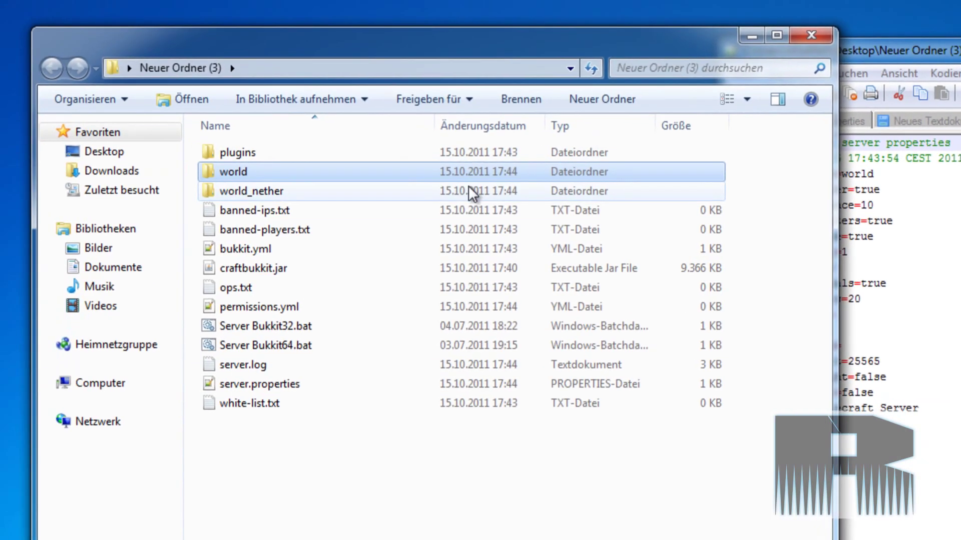
key("F2")
type("Robney")
key("BackSpace")
key("BackSpace")
key("BackSpace")
key("BackSpace")
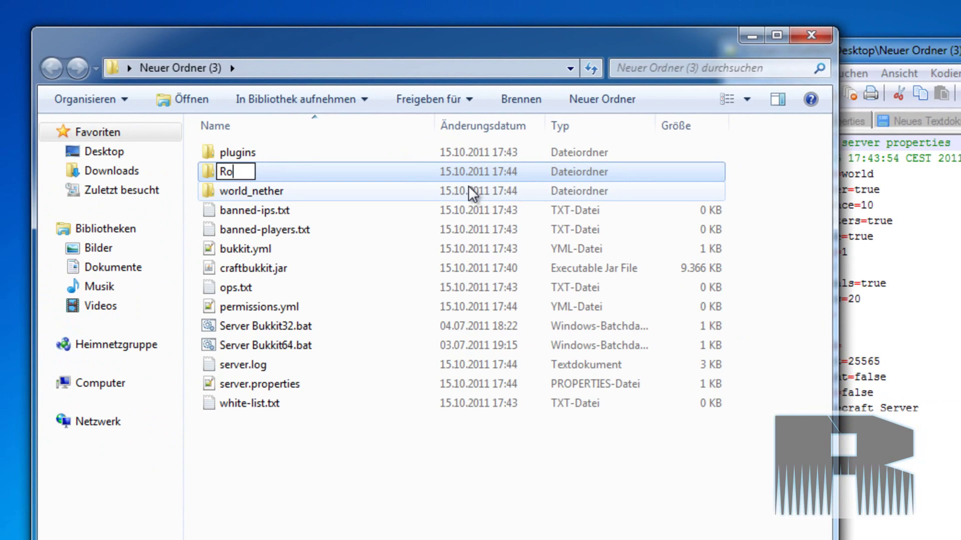
type("nny11980")
key("BackSpace")
key("BackSpace")
type("70")
Set level-name in server.properties to the same nickname as the renamed world folder
left_click(950, 183)
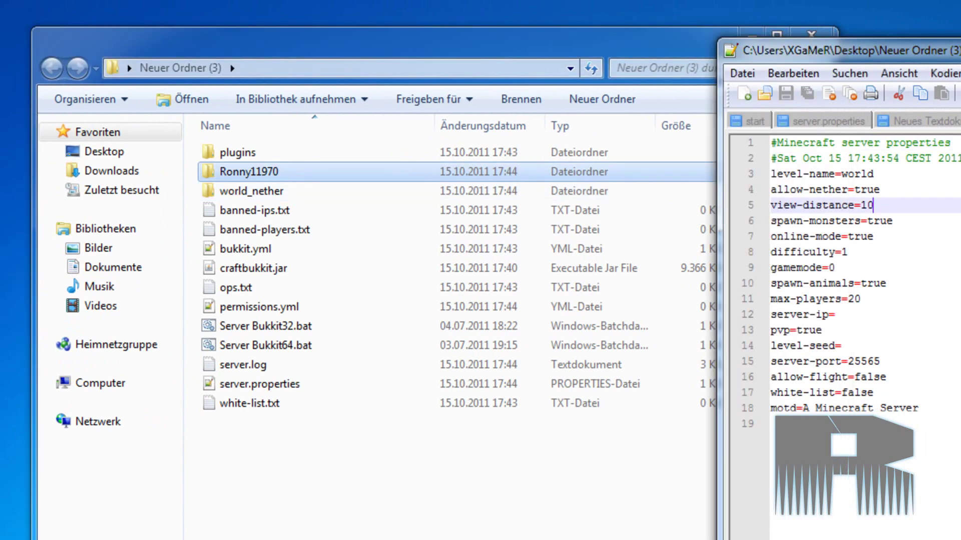
left_click_drag(917, 177, 840, 176)
key("BackSpace")
type("Ronny")
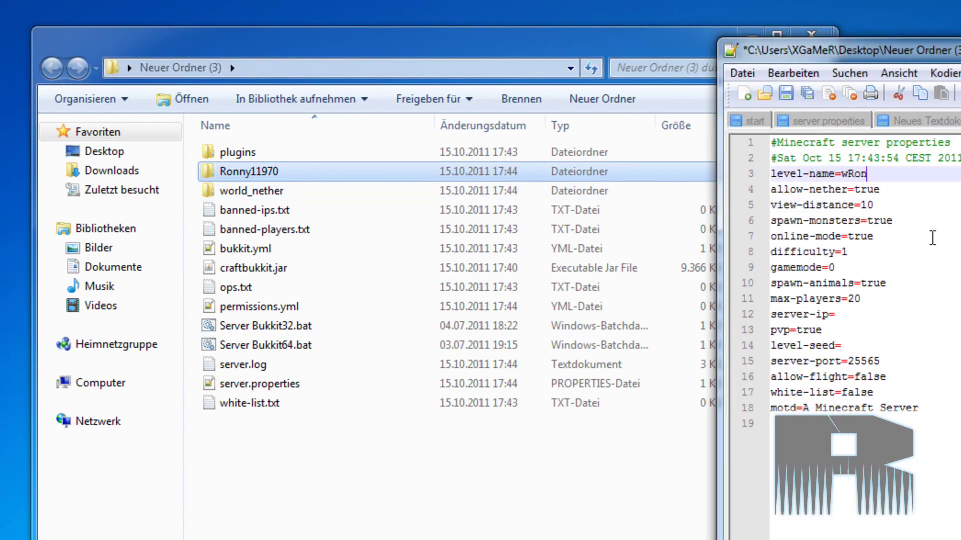
key("BackSpace")
key("BackSpace")
key("BackSpace")
key("BackSpace")
key("BackSpace")
key("BackSpace")
type("Ronny11970")
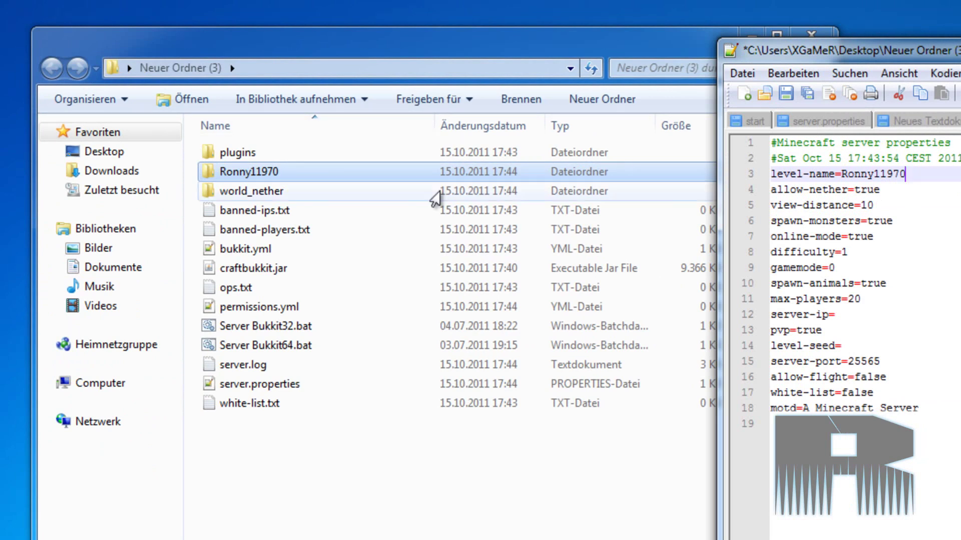
Set the level-name value in server.properties back to world
key("shift+Left")
key("shift+Left")
key("shift+Left")
key("shift+Left")
key("shift+Left")
key("shift+Left")
key("shift+Left")
key("shift+Left")
key("shift+Left")
key("shift+Left")
type("world")
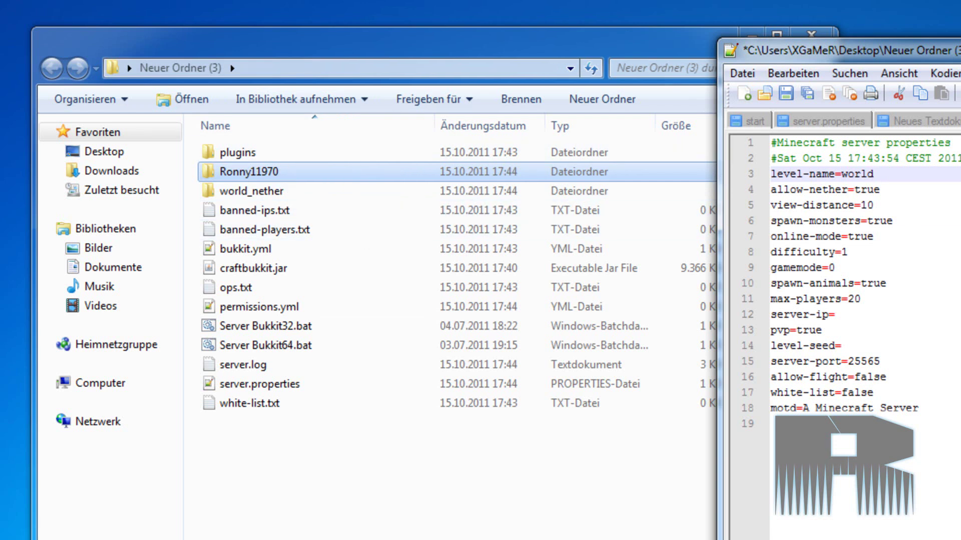
Replace the level-name value world with the exact name of the renamed world folder
left_click_drag(881, 181, 841, 175)
left_click(899, 176)
left_click_drag(899, 176, 842, 184)
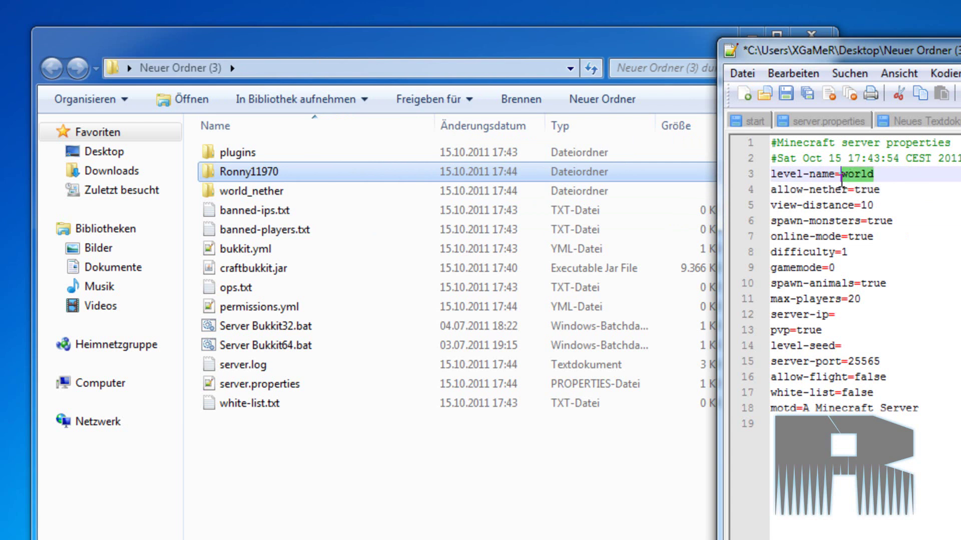
left_click_drag(897, 189, 854, 189)
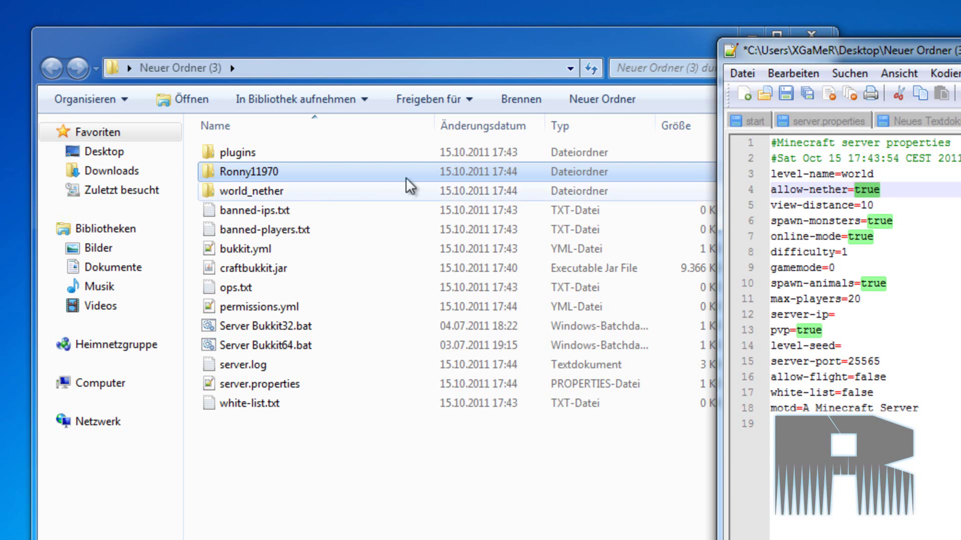
double_click(903, 173)
type("Ronny11970")
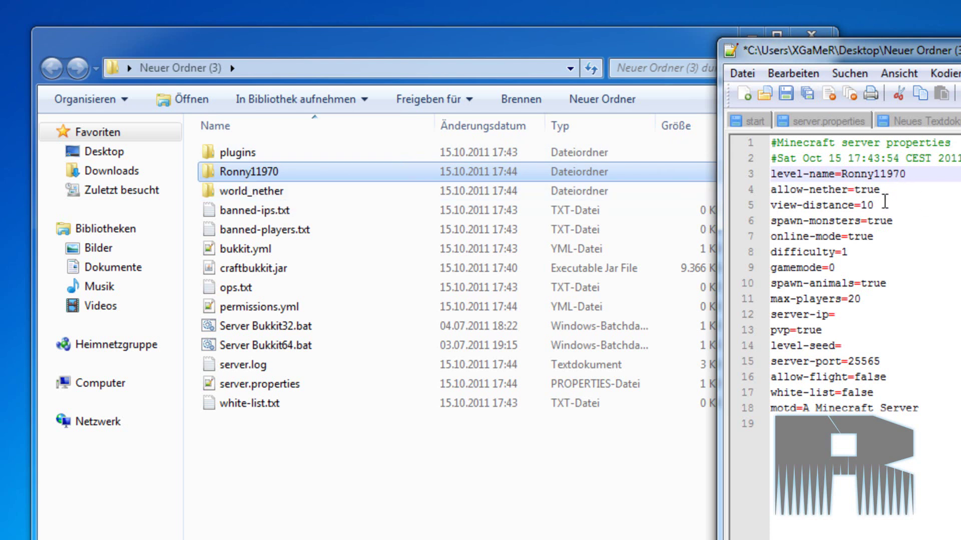
Highlight the allow-nether value in server.properties
double_click(873, 189)
left_click(876, 189)
double_click(875, 189)
double_click(856, 191)
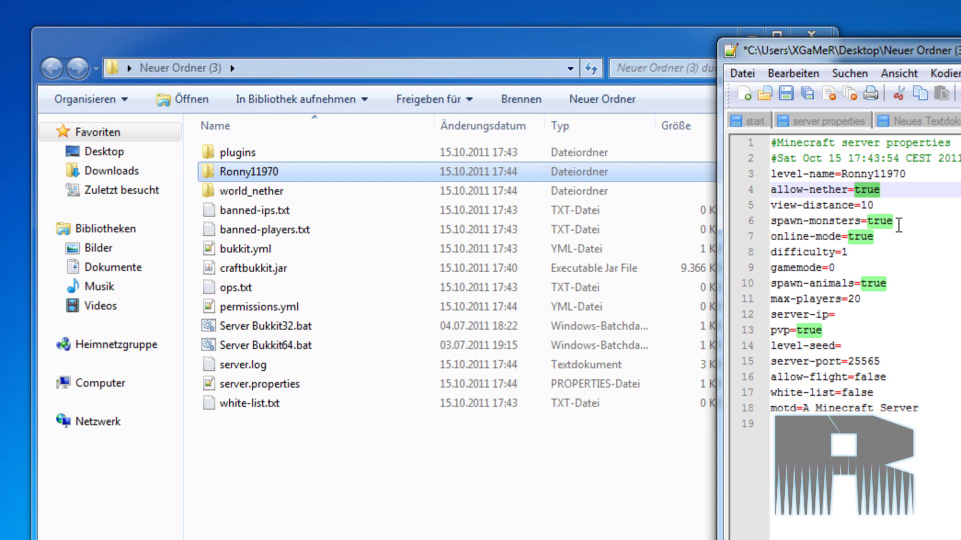
Set both spawn-monsters and online-mode to false in server.properties
left_click(895, 223)
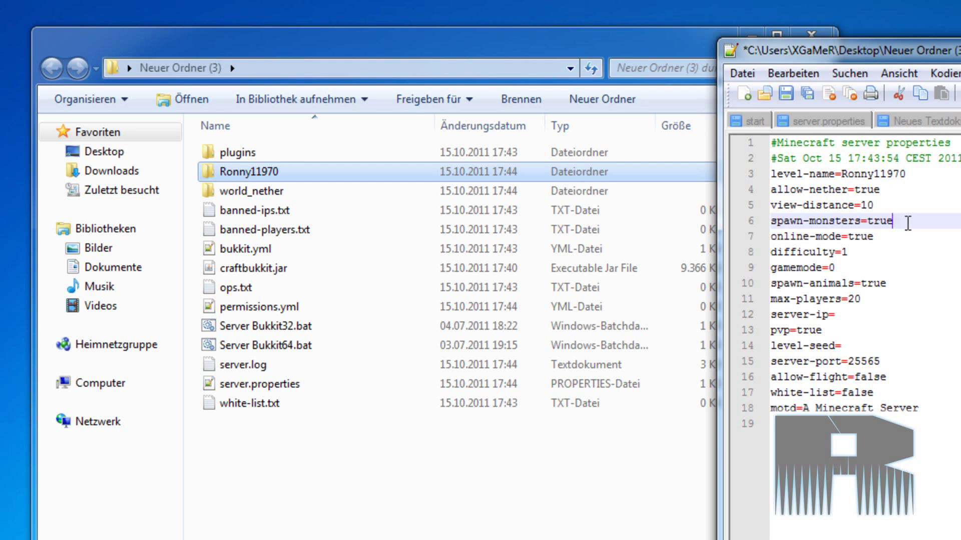
left_click_drag(893, 222, 866, 222)
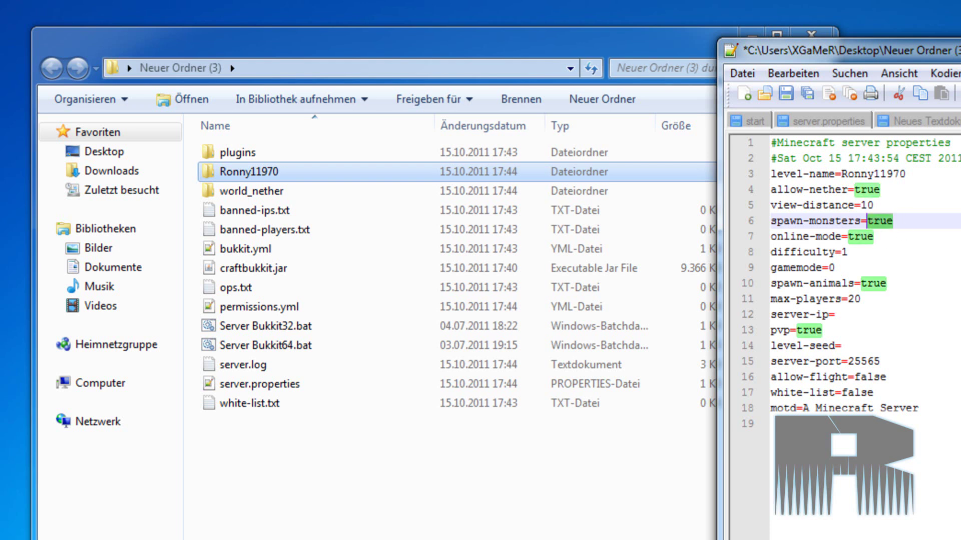
type("false")
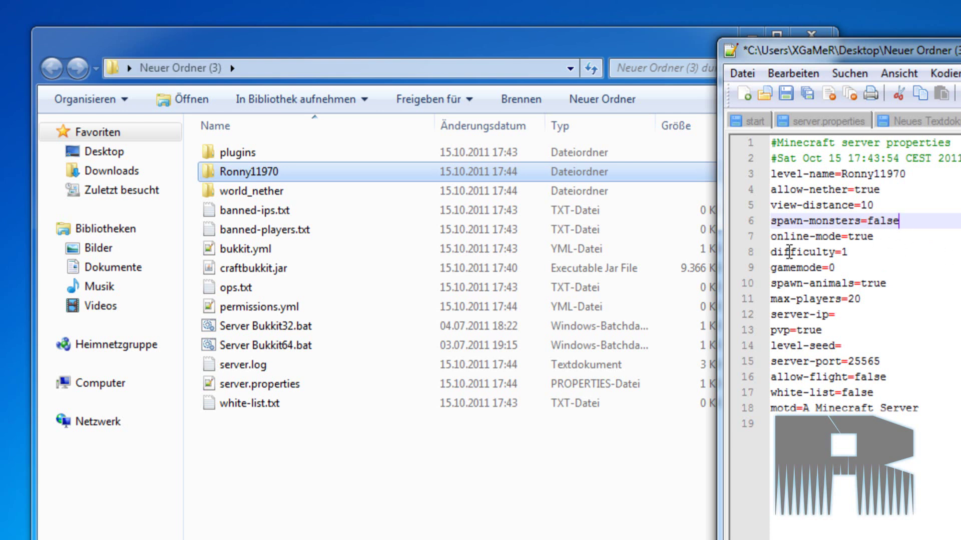
double_click(893, 236)
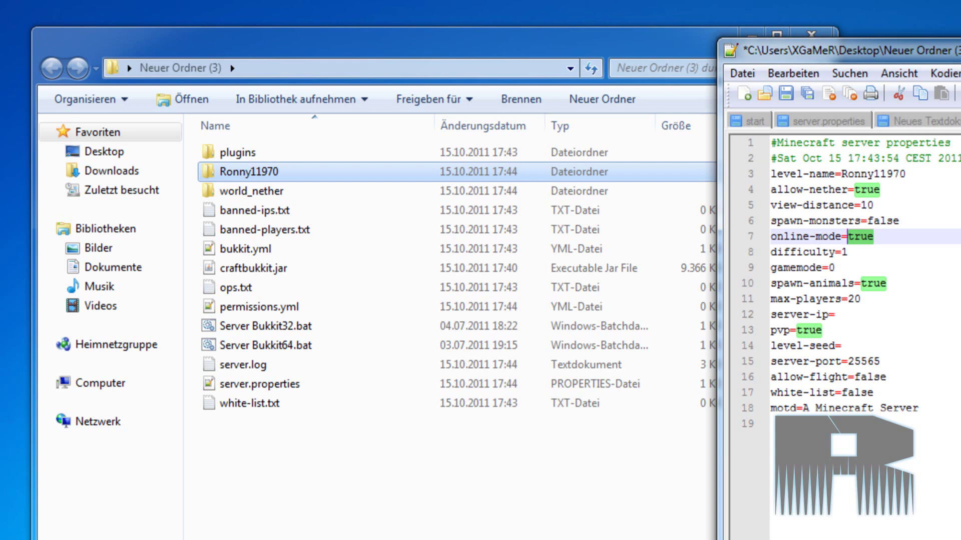
type("false!!!")
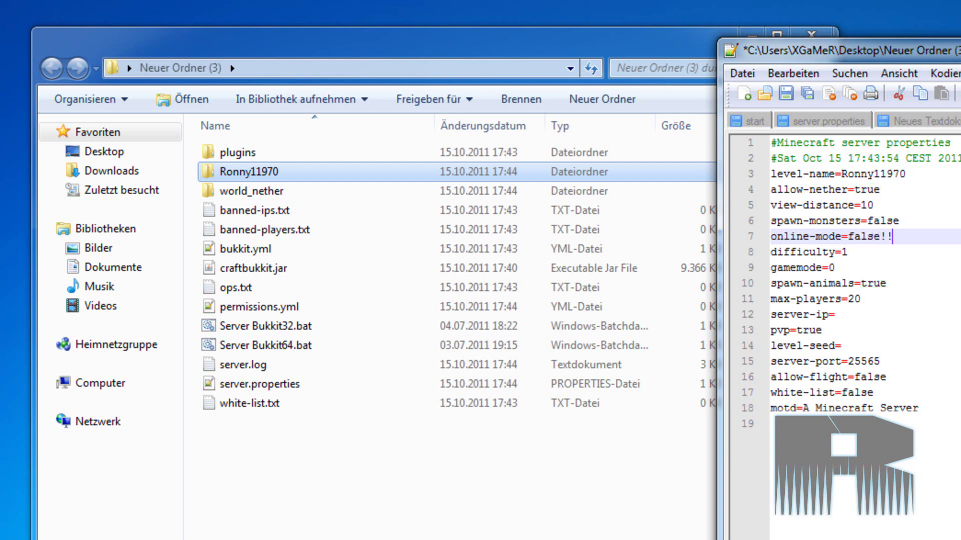
key("BackSpace")
left_click(868, 252)
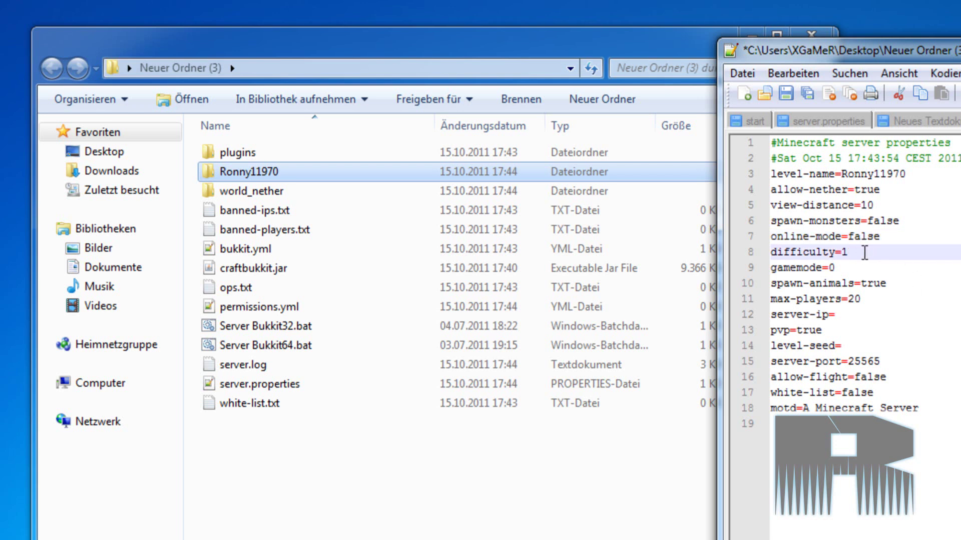